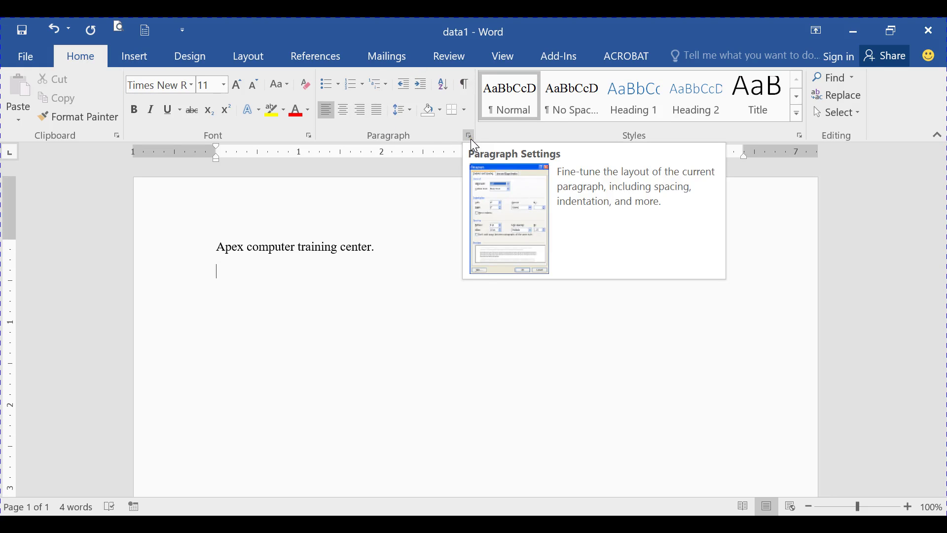
Add a left-aligned tab stop at 2" with no leader to the empty paragraph below "Apex computer training center.".
left_click(469, 136)
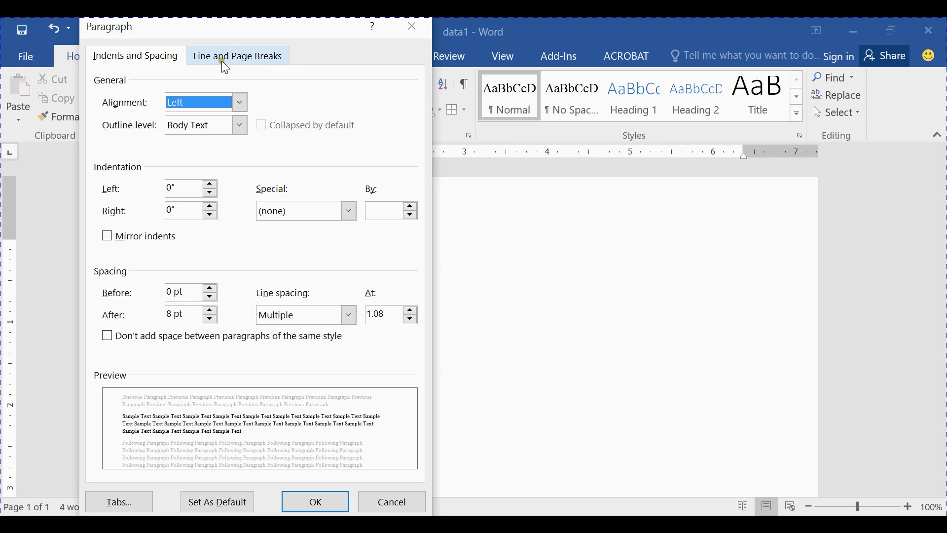
left_click(151, 59)
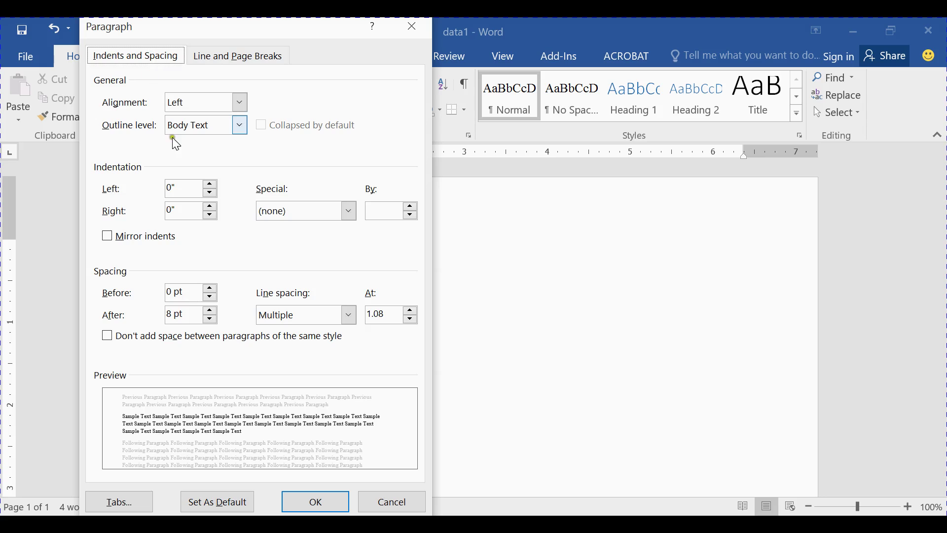
left_click(122, 503)
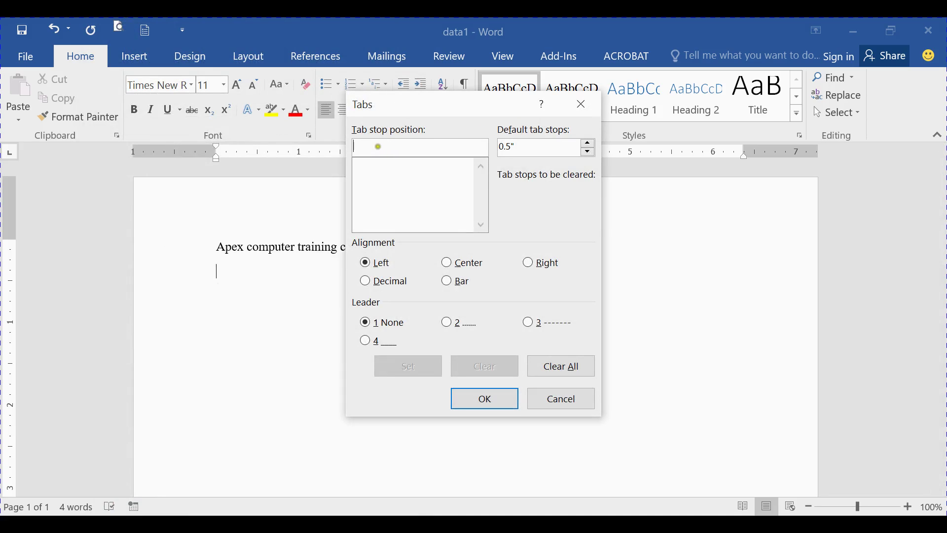
left_click(368, 146)
type("2")
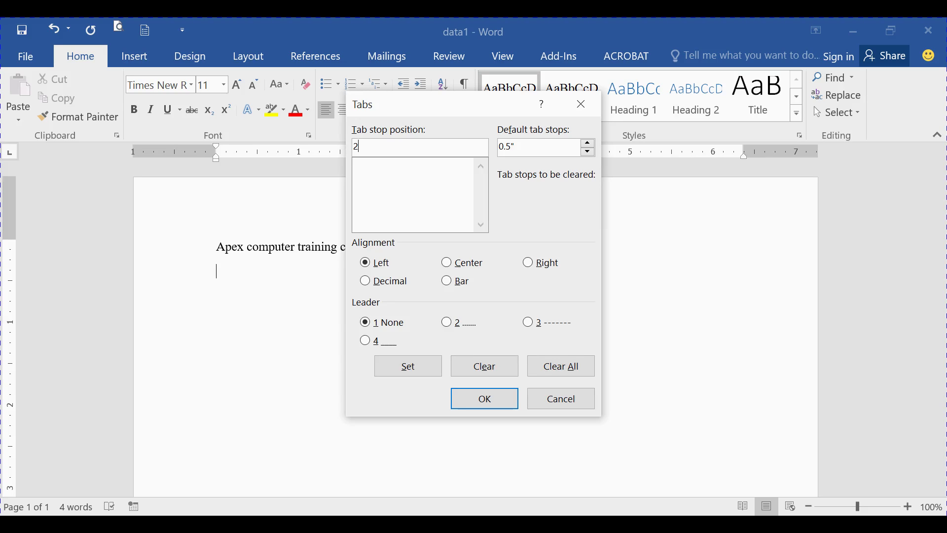
left_click(388, 164)
left_click(414, 263)
left_click(423, 156)
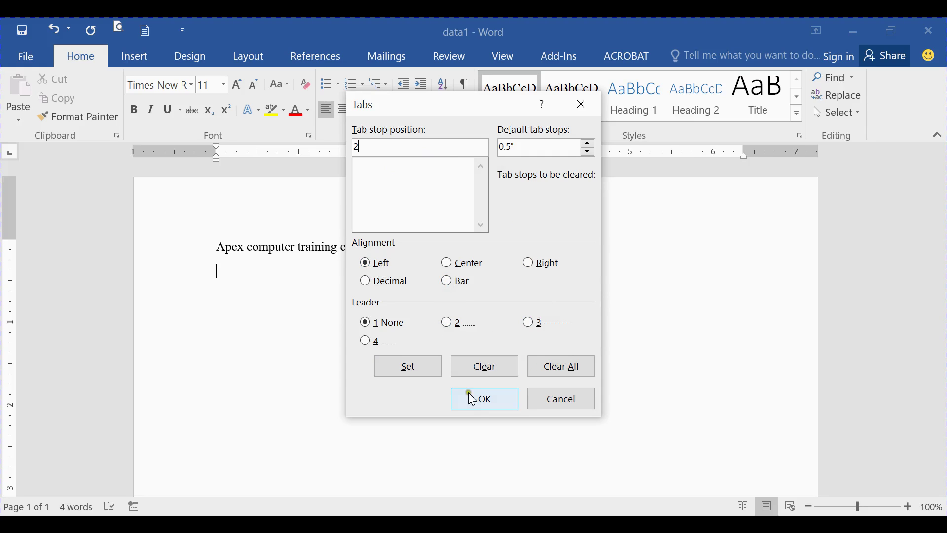
left_click(482, 399)
left_click(422, 356)
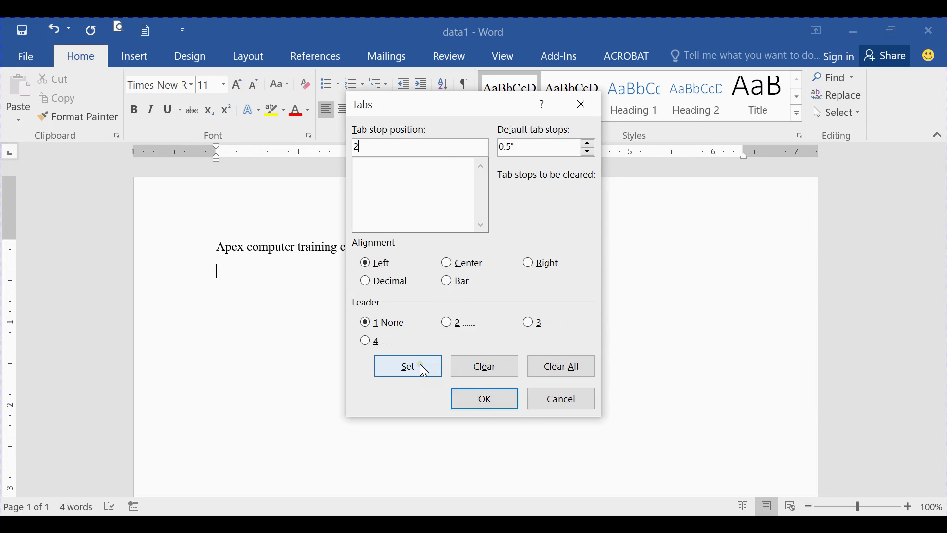
left_click(422, 368)
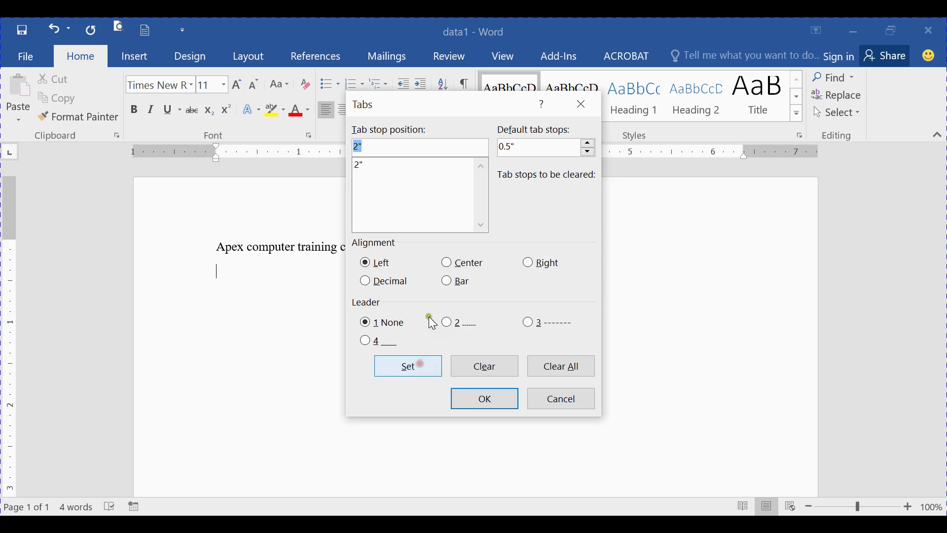
left_click(368, 163)
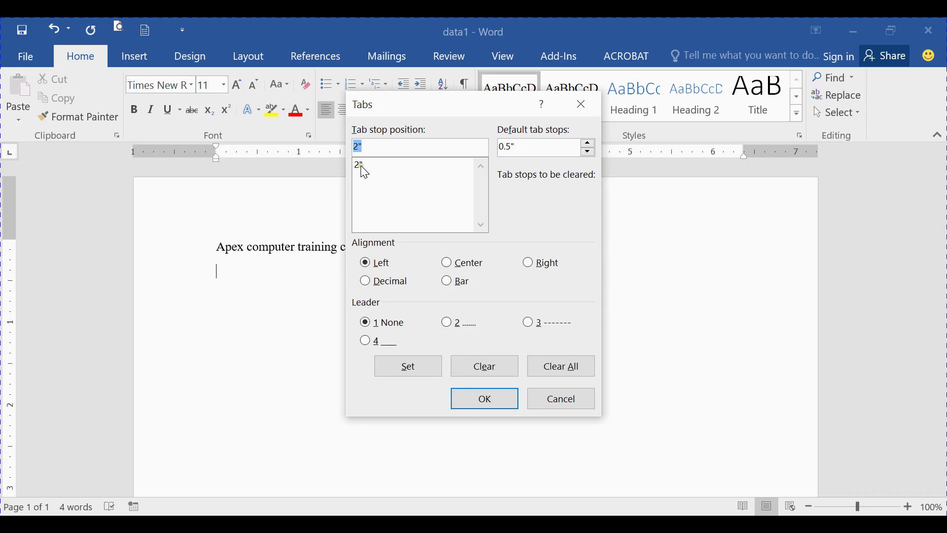
left_click(487, 399)
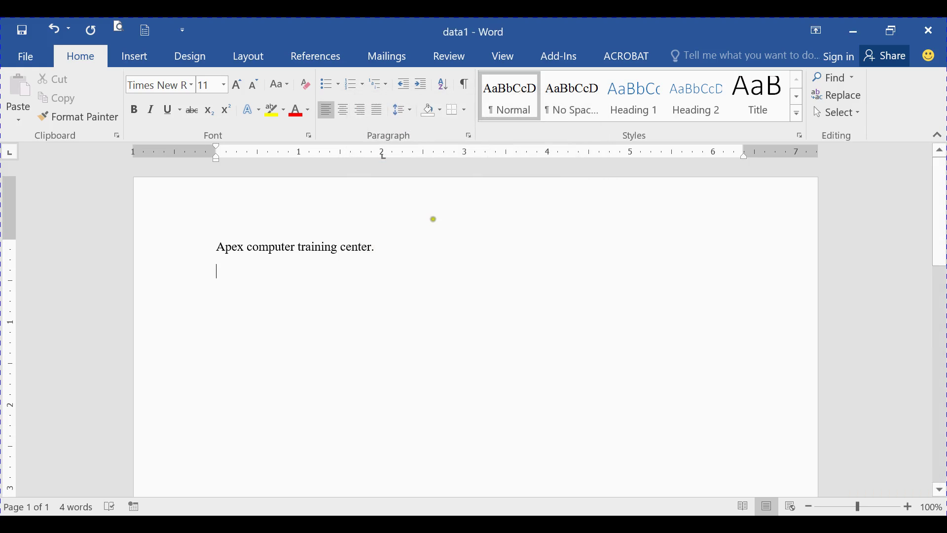
left_click(509, 58)
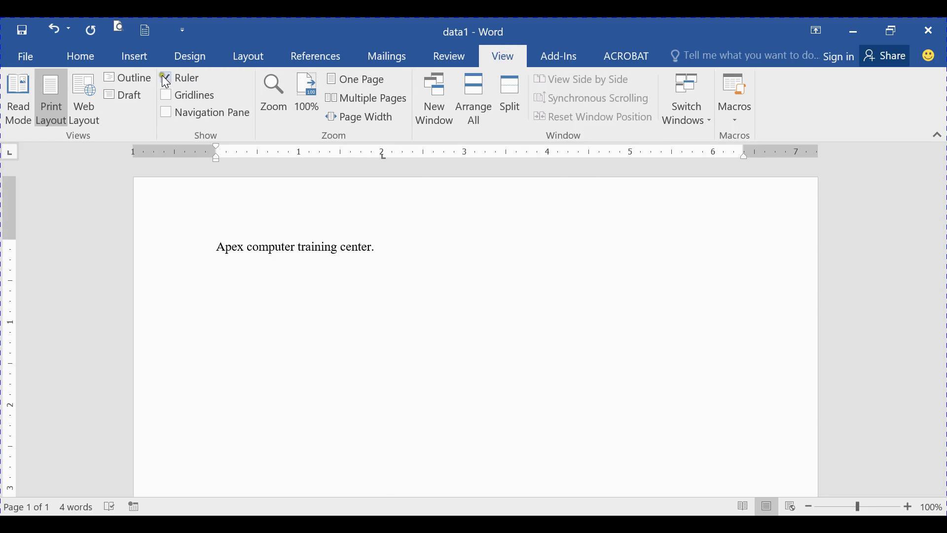
left_click(79, 59)
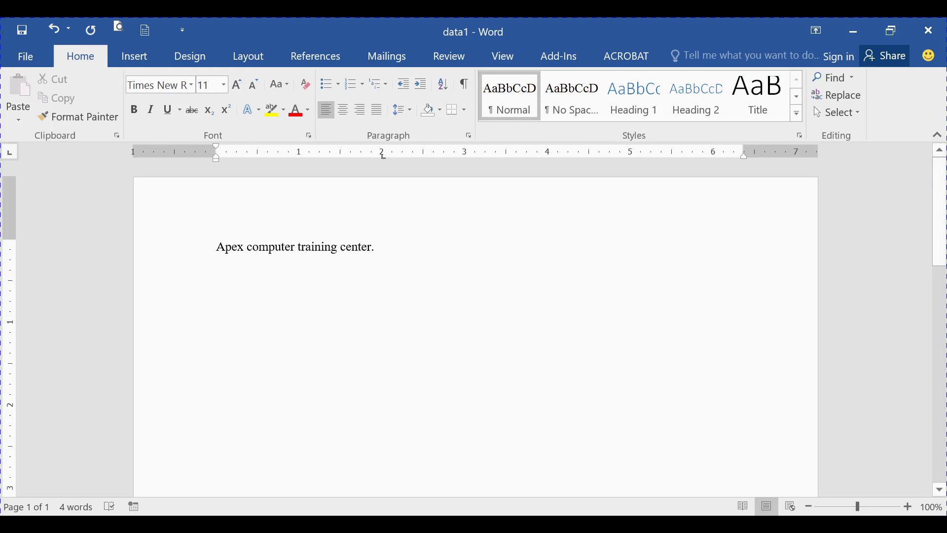
Write a "Name" line with a colon at the 2" tab stop, followed by the person's first name.
type("n")
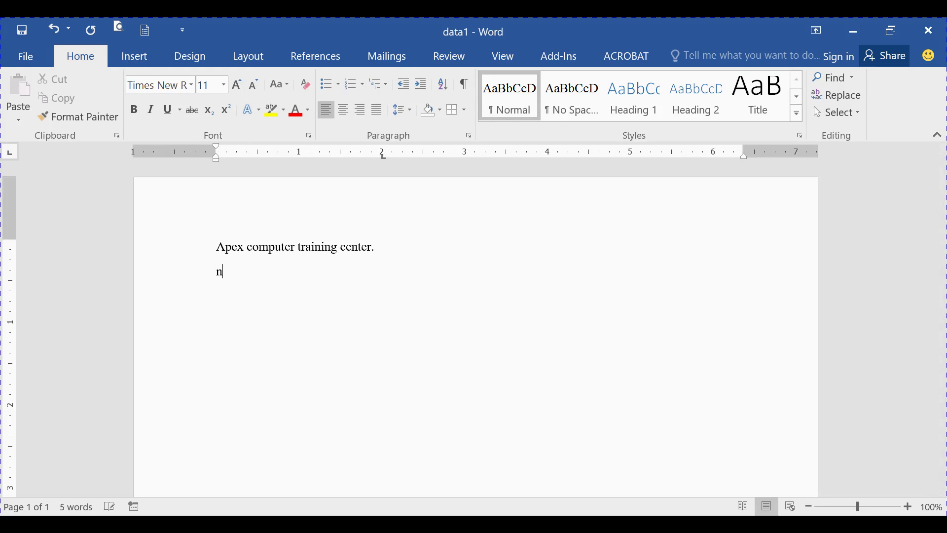
key("BackSpace")
type("Name")
key("Tab")
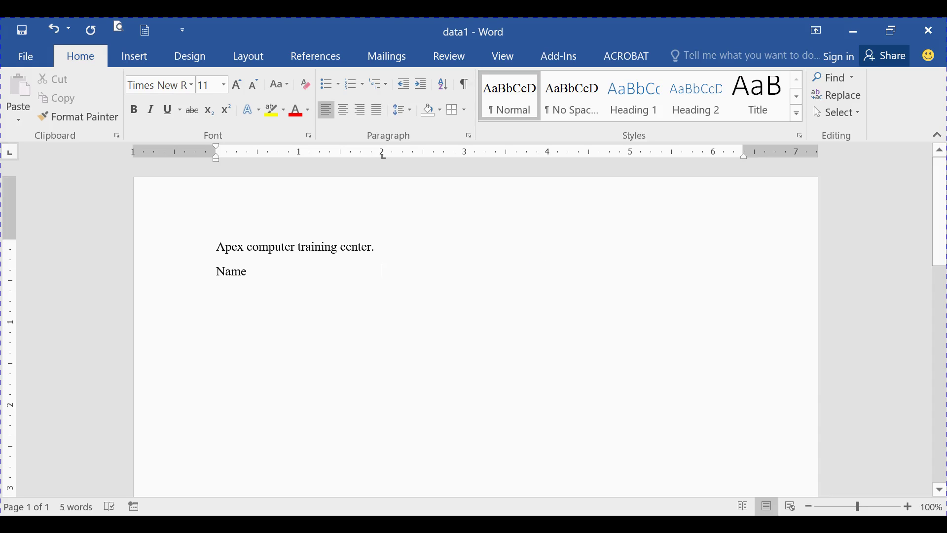
type(": ")
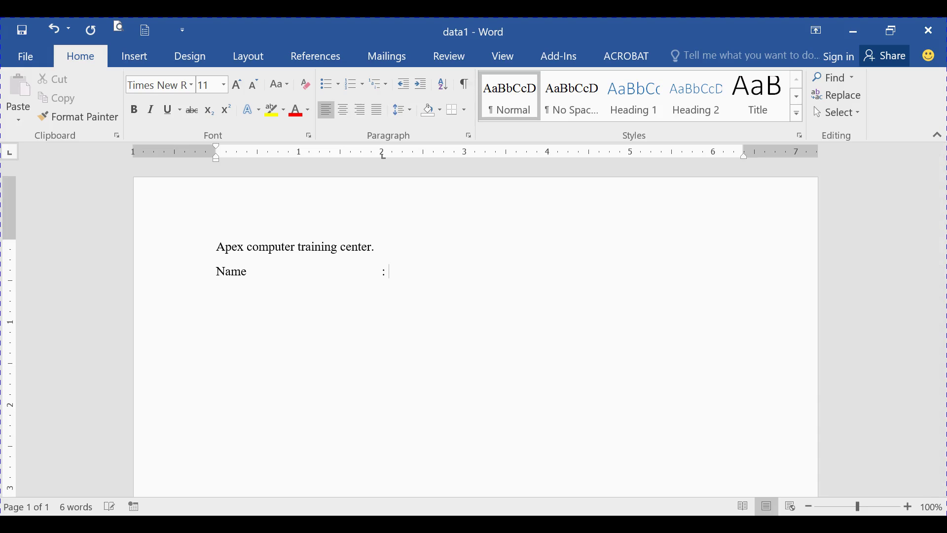
type("ksdjlkfjsdofjk")
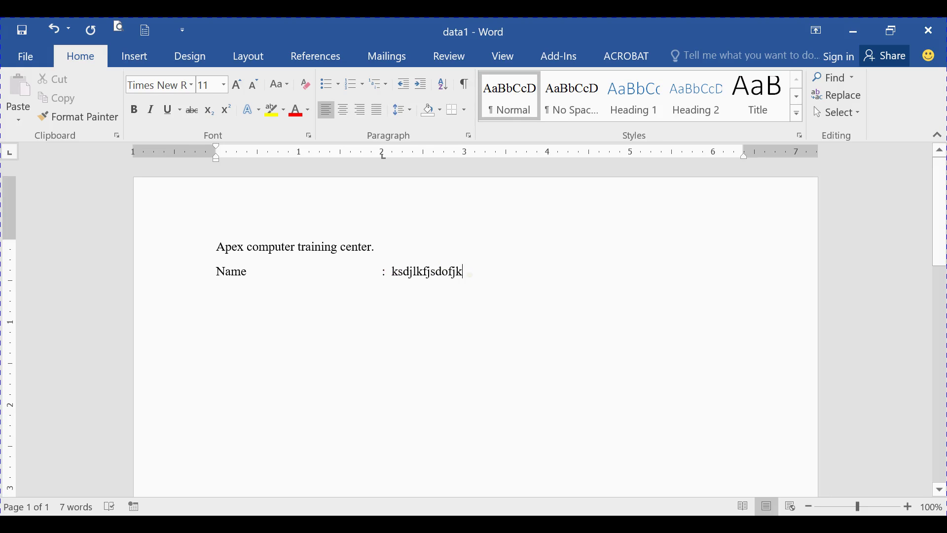
left_click_drag(466, 272, 391, 270)
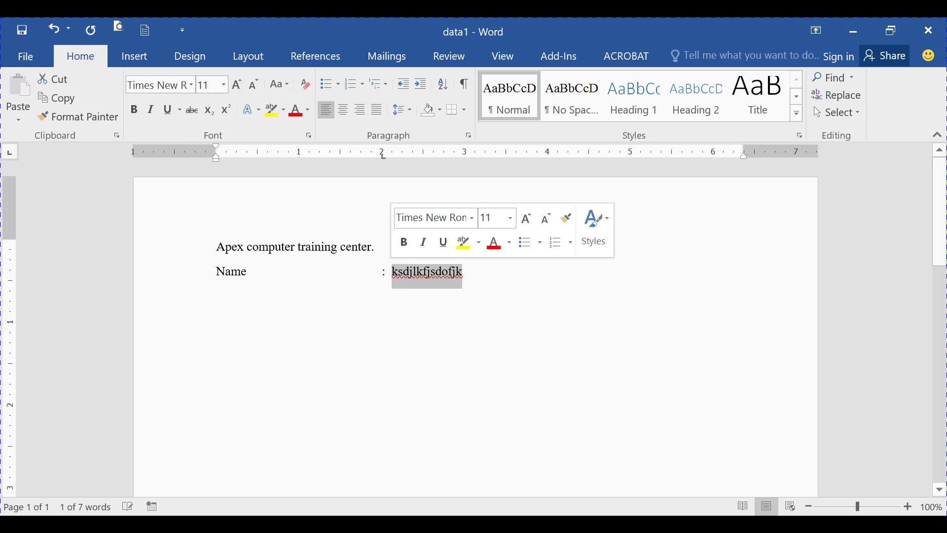
type("rohim")
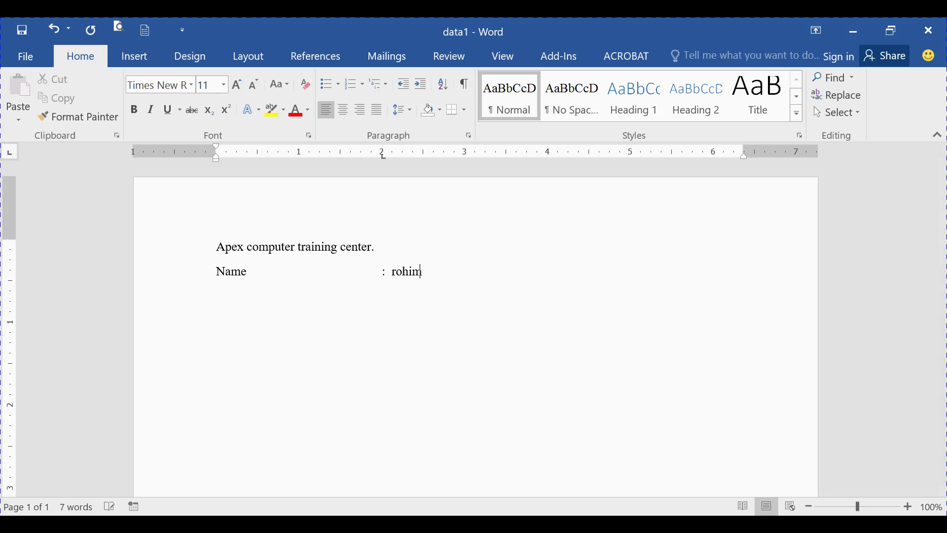
Add a "Father's name" line with its colon at the 2" tab stop and start an empty paragraph below it.
key("Return")
type("Father's name:")
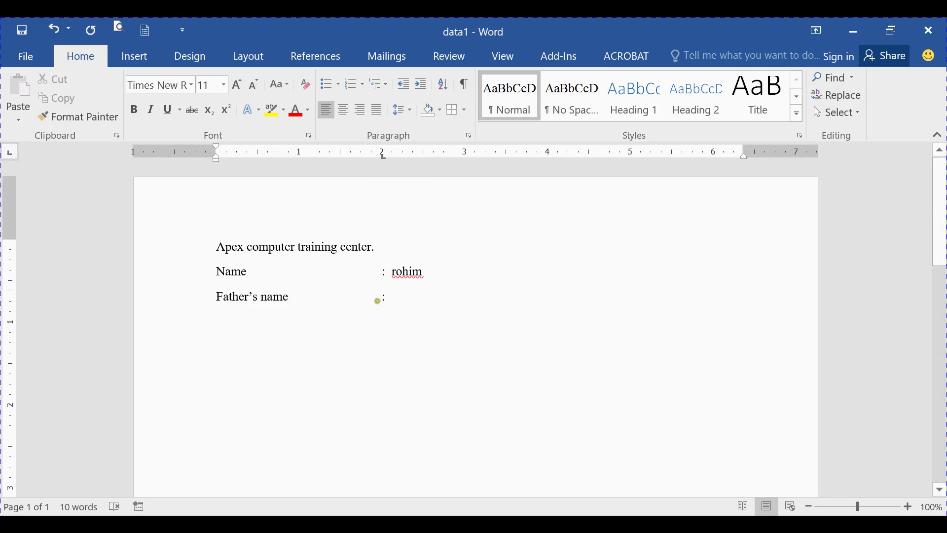
left_click(382, 313)
key("Return")
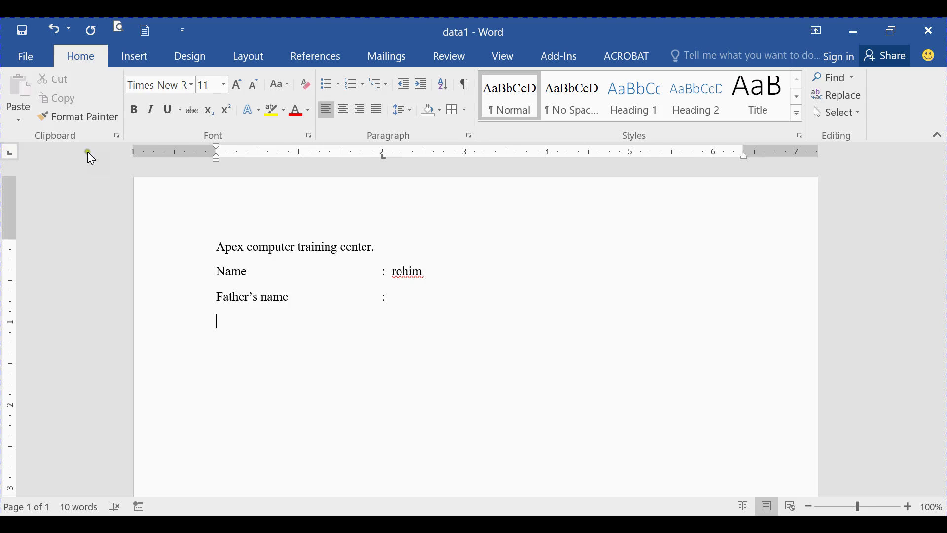
left_click(469, 136)
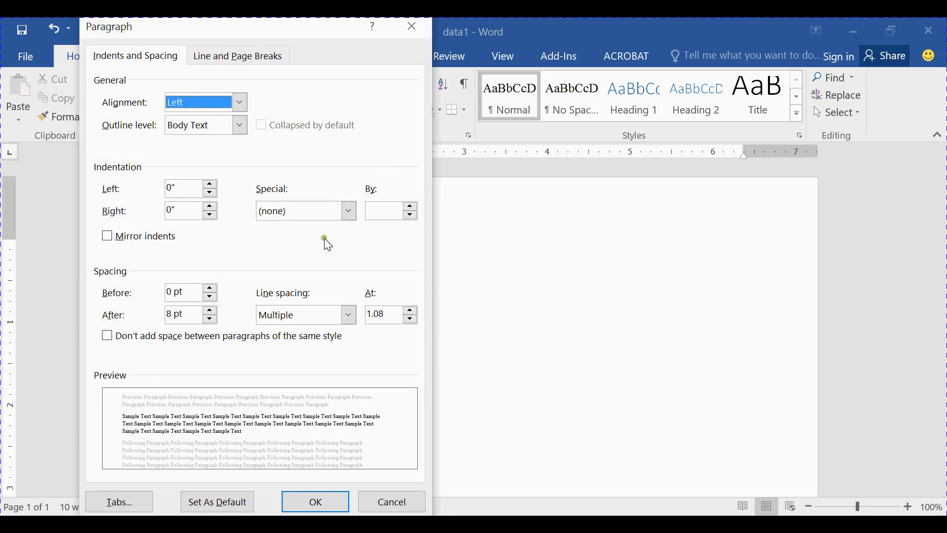
left_click(121, 502)
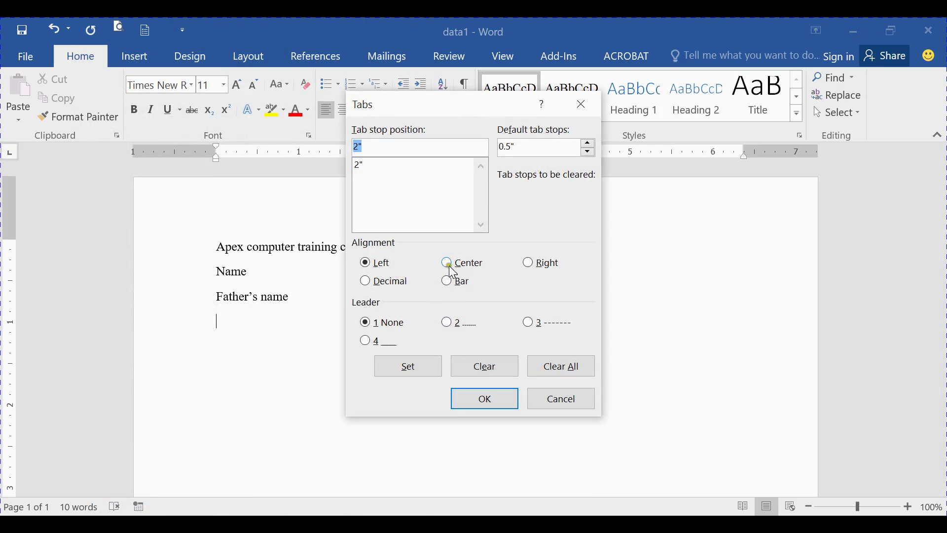
left_click(570, 392)
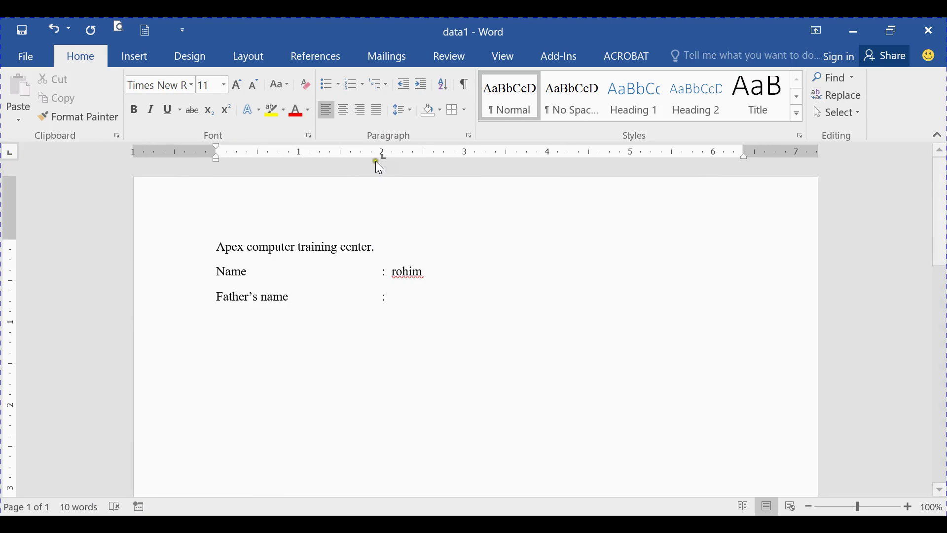
Place a center tab stop at 4" on the horizontal ruler for the empty paragraph below "Father's name".
left_click(326, 151)
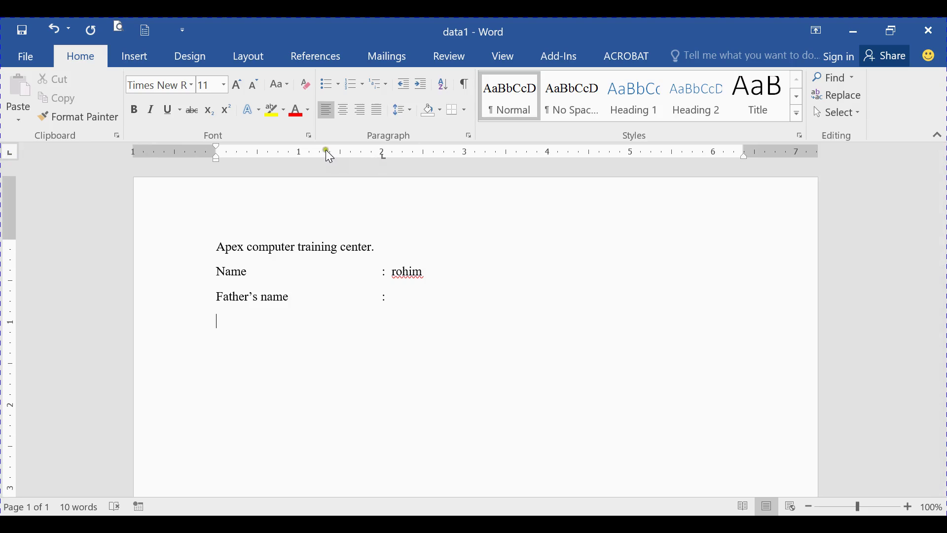
left_click(11, 153)
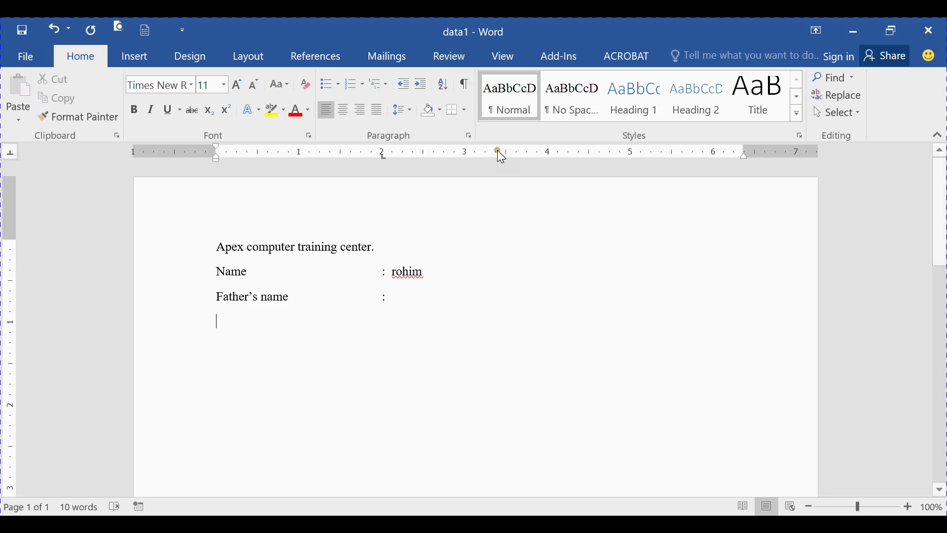
left_click(549, 153)
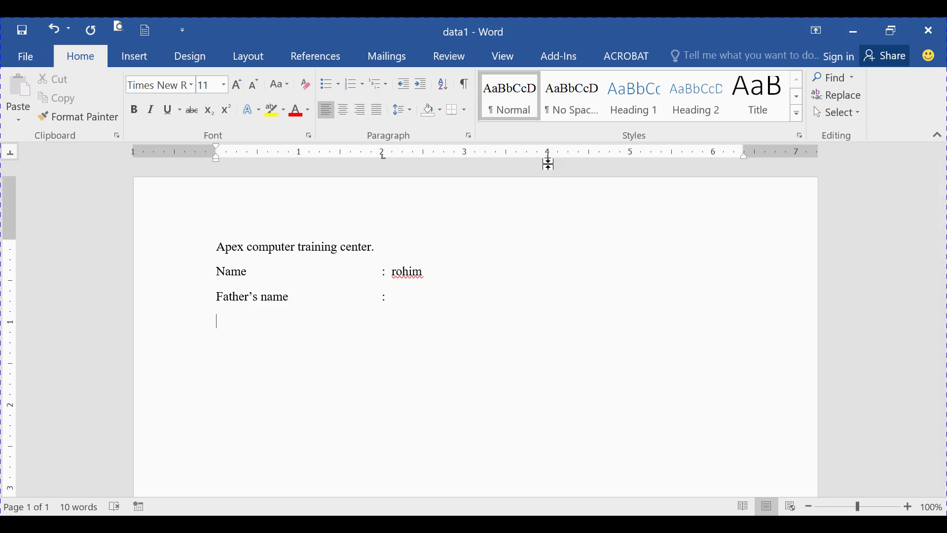
left_click(10, 154)
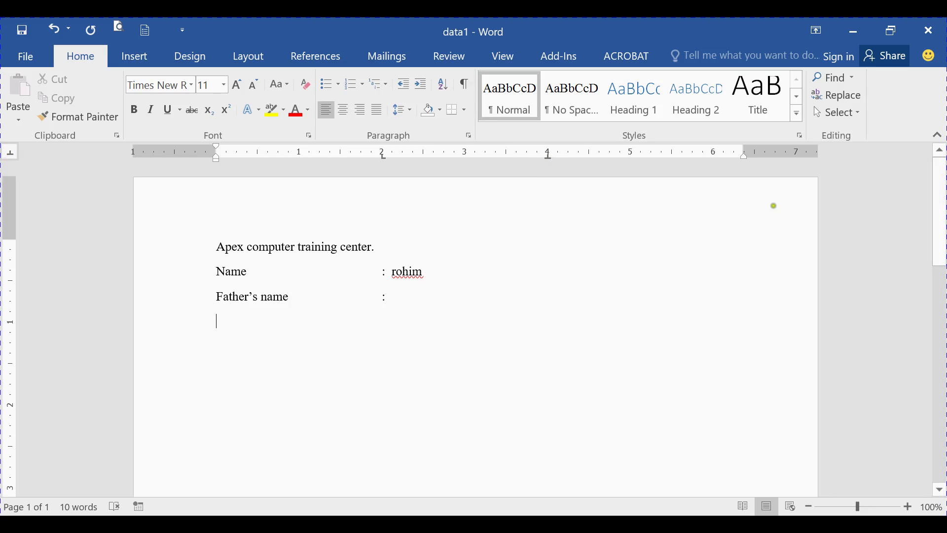
Write "Apex computer Trainig center" centered at the 4" tab stop in the paragraph below "Father's name".
key("Tab")
double_click(546, 321)
type("Apex com")
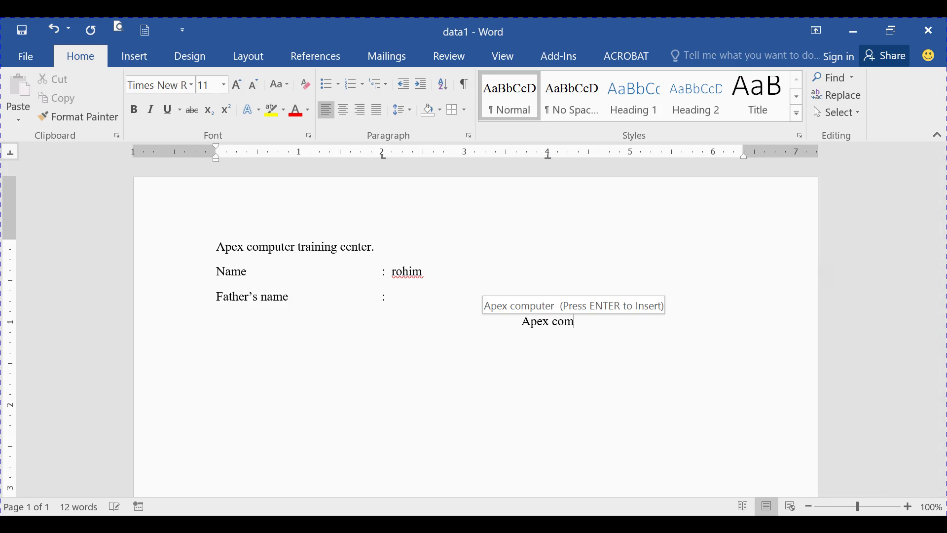
type("puter")
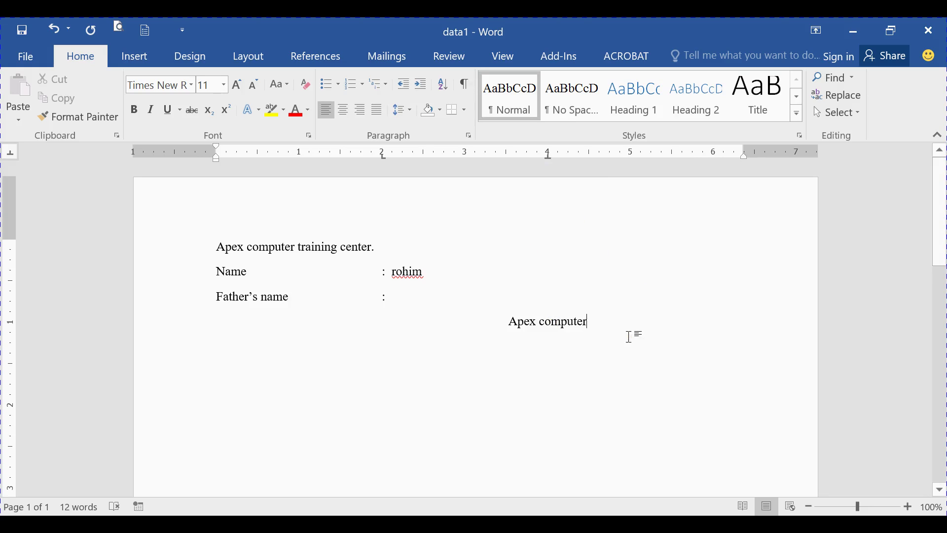
type("Tra")
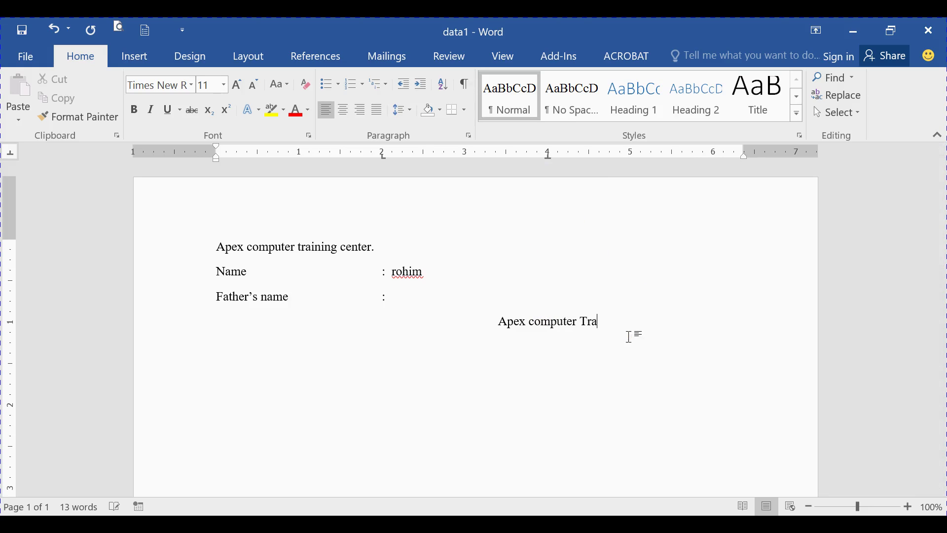
type("inig")
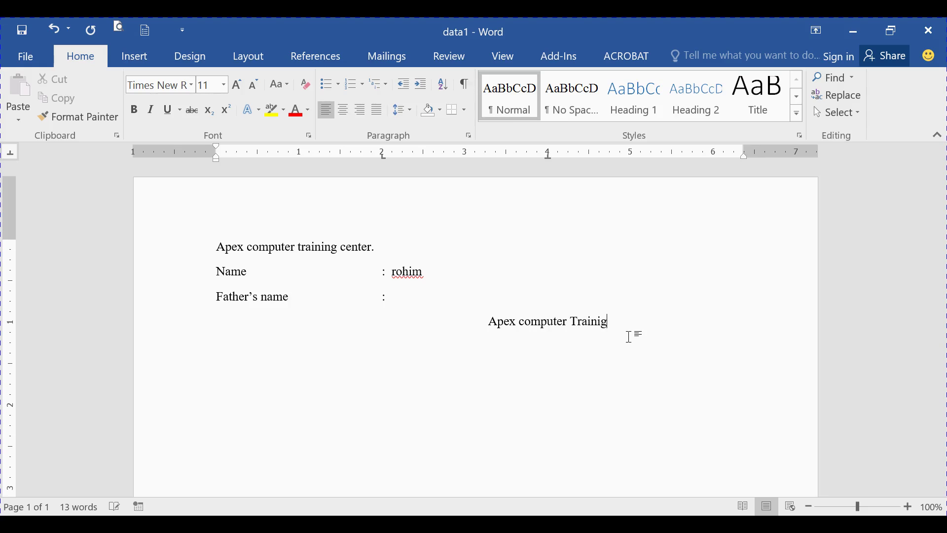
type(" center")
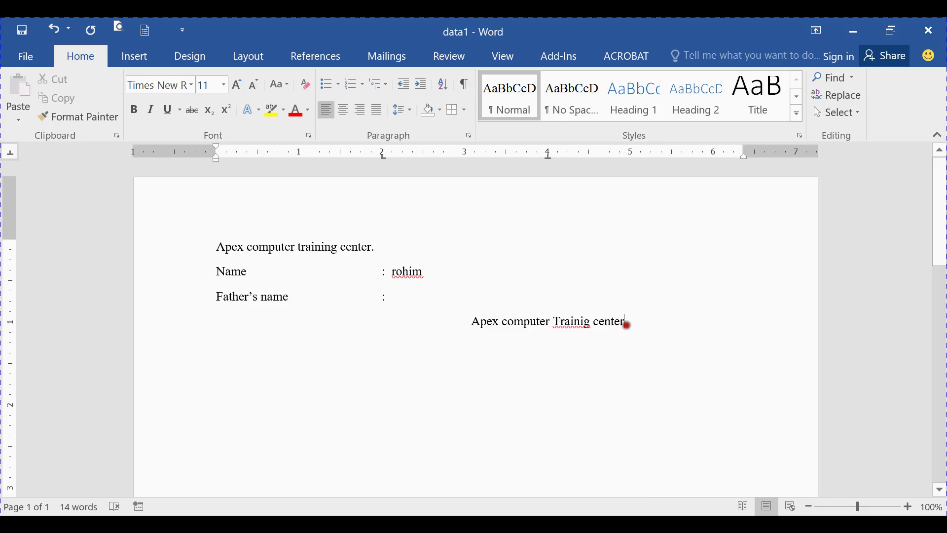
Clear the 4" tab stop from the "Apex computer Trainig center" paragraph using the Tabs settings.
left_click_drag(626, 323, 475, 325)
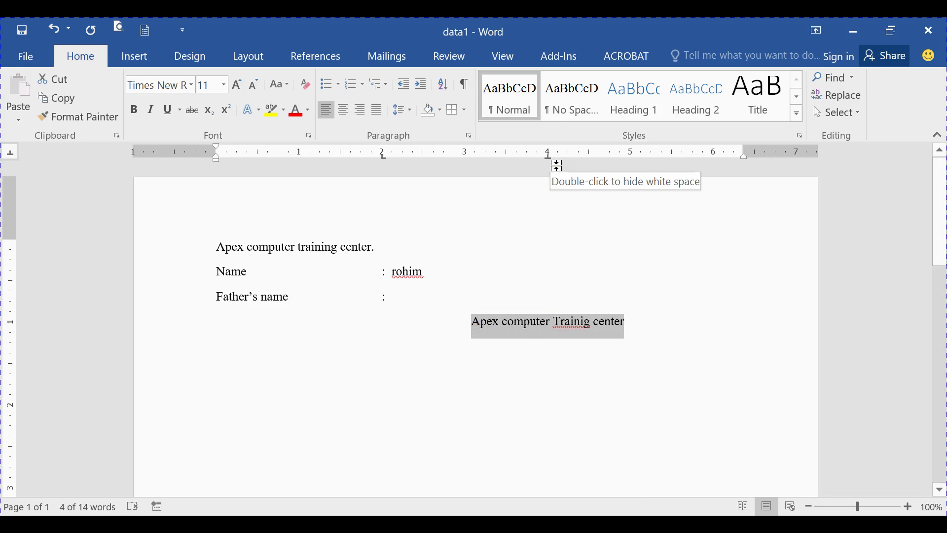
left_click(469, 136)
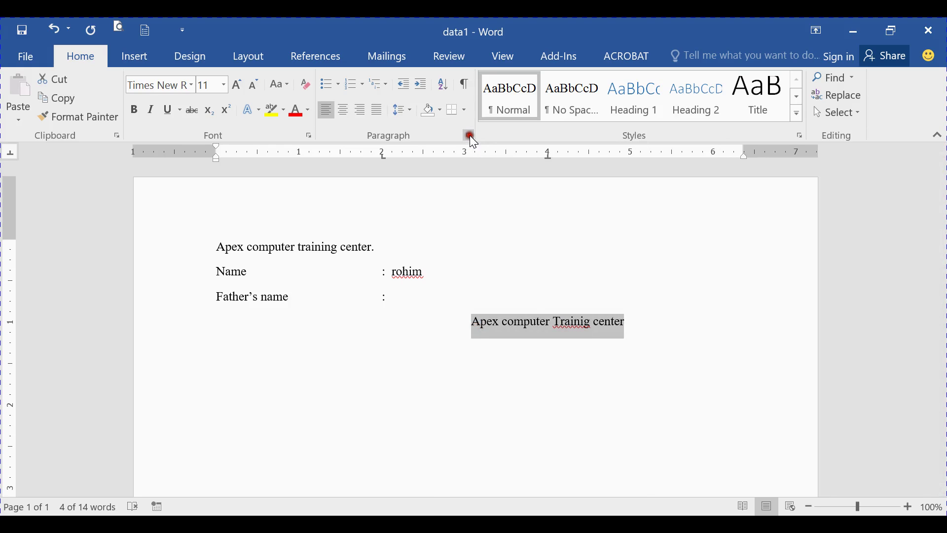
left_click(124, 503)
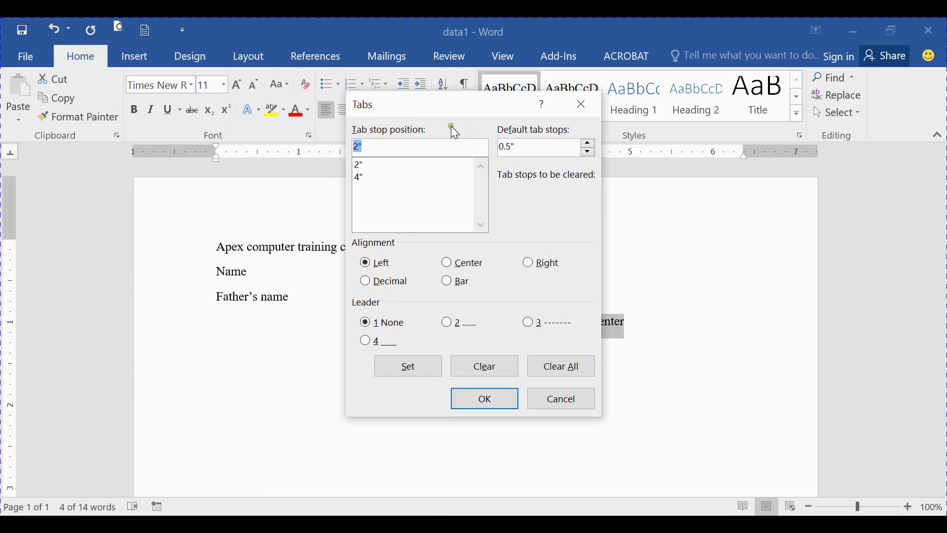
left_click_drag(454, 95, 310, 117)
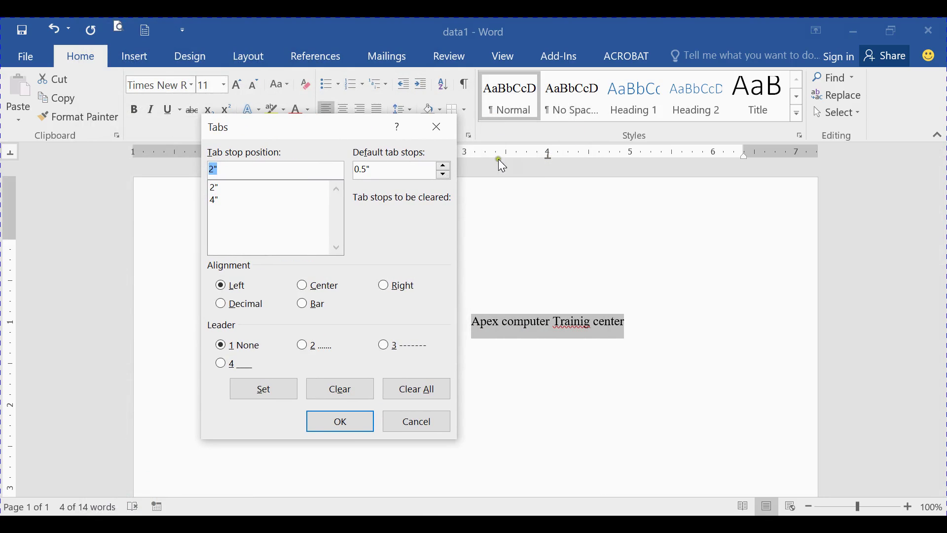
left_click(214, 200)
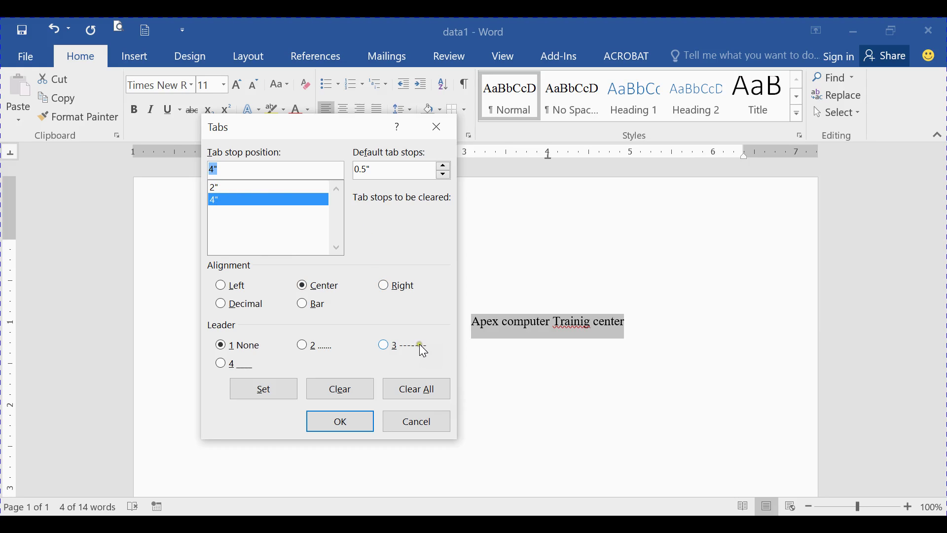
left_click(358, 393)
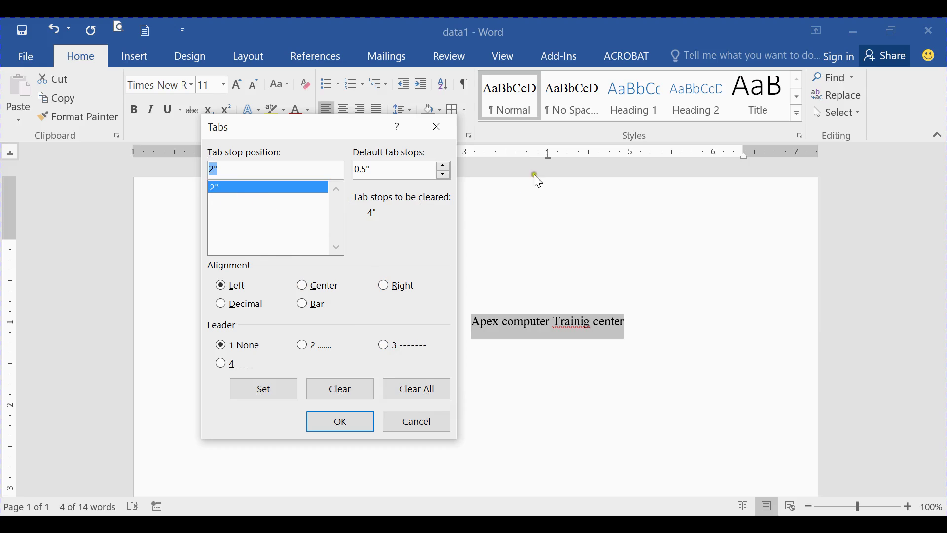
left_click(355, 423)
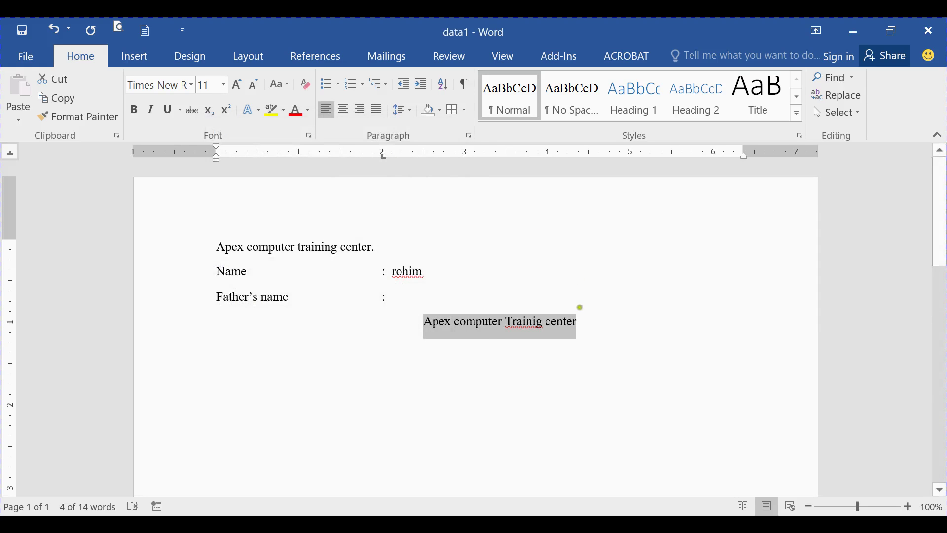
left_click(591, 338)
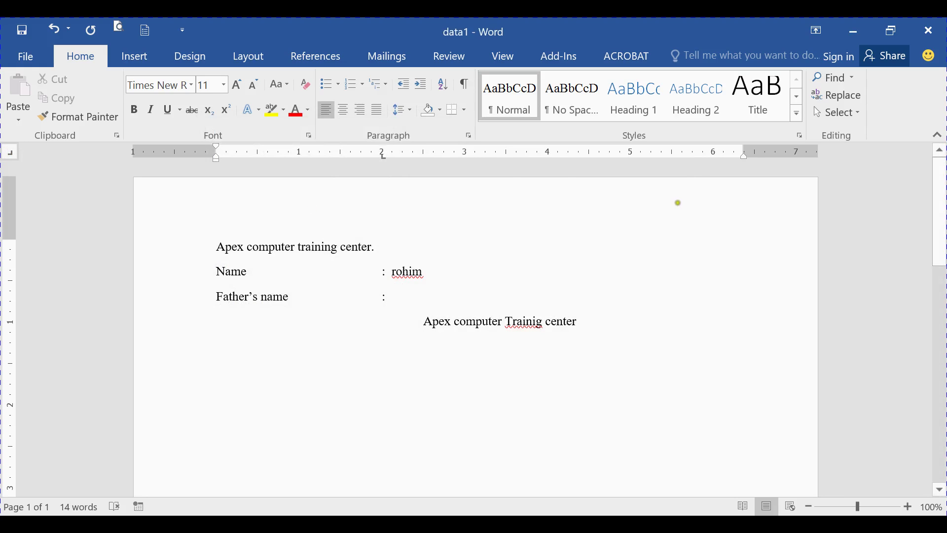
Place a right tab stop at 6" on the last paragraph and rewrite its text as "Apex compute training center".
left_click(712, 155)
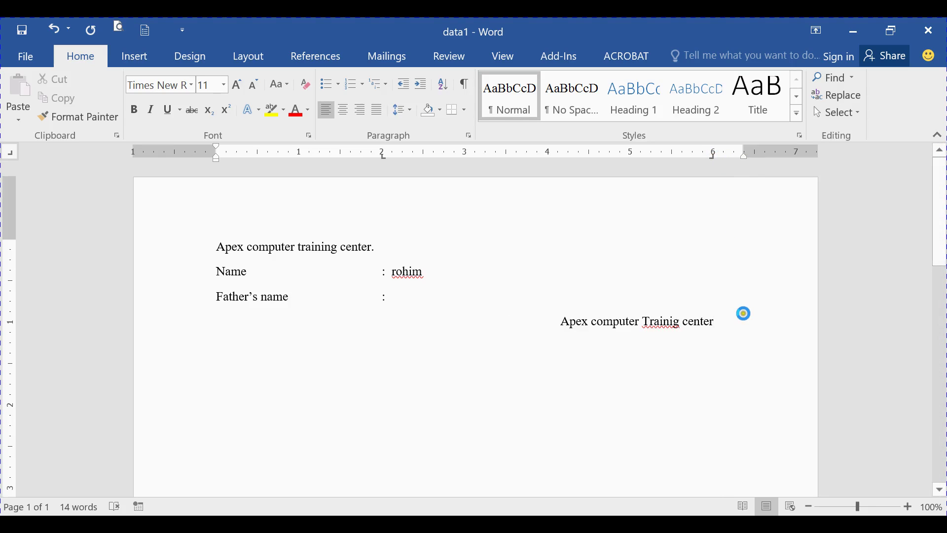
left_click_drag(721, 322, 545, 323)
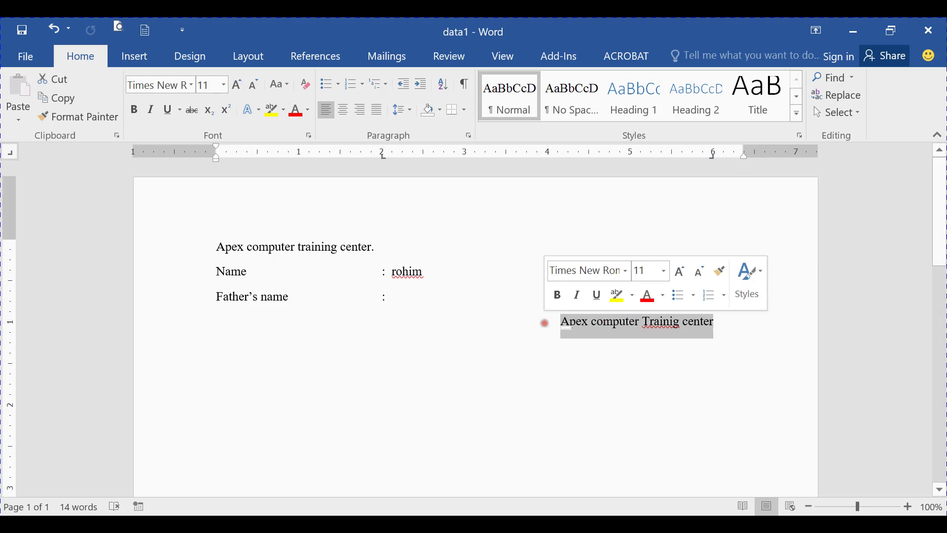
key("Delete")
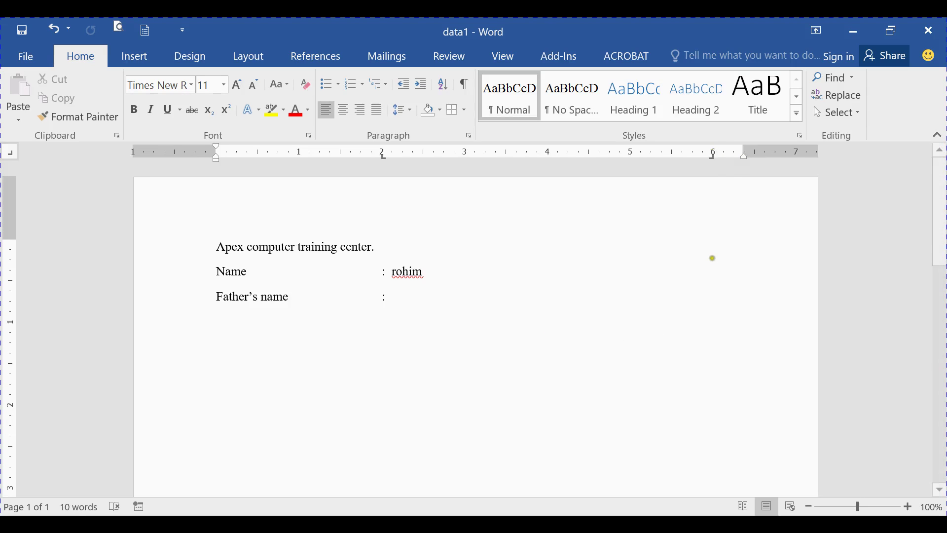
type("apex")
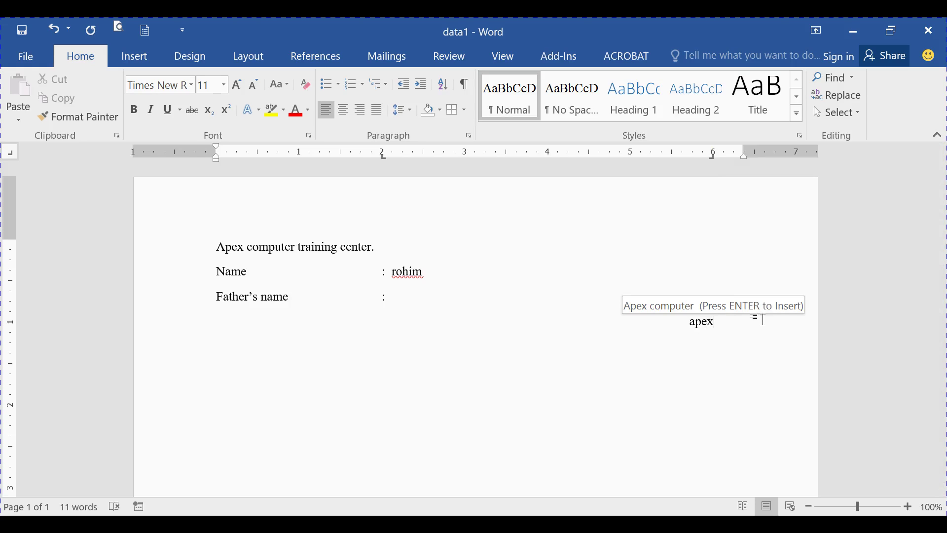
type(" compute train")
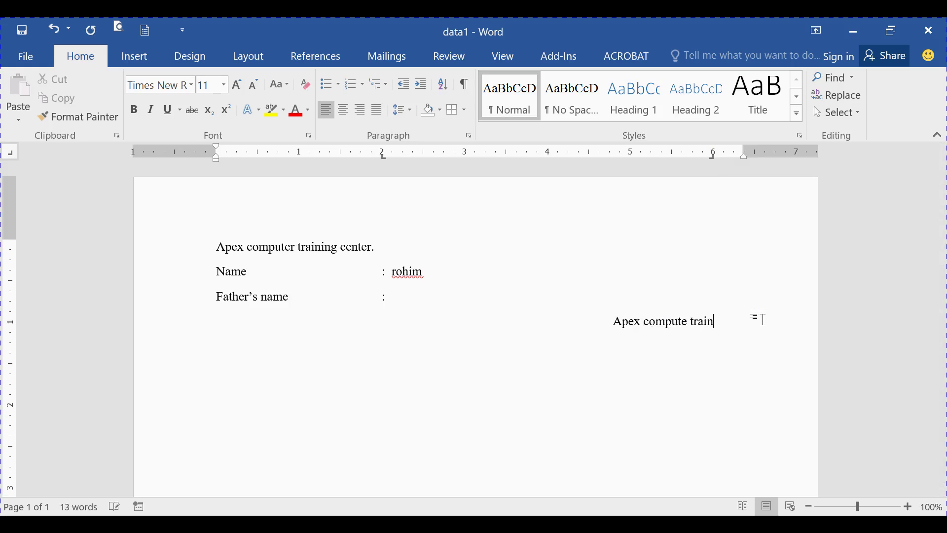
type("ing center")
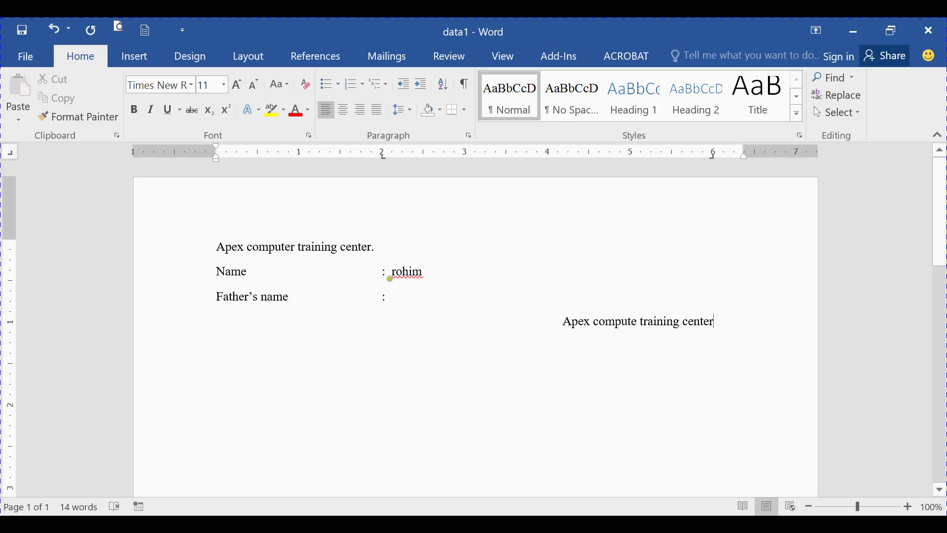
Choose the decimal tab type for the ruler and clear all tab stops from the "Apex compute training center" paragraph.
left_click(390, 275)
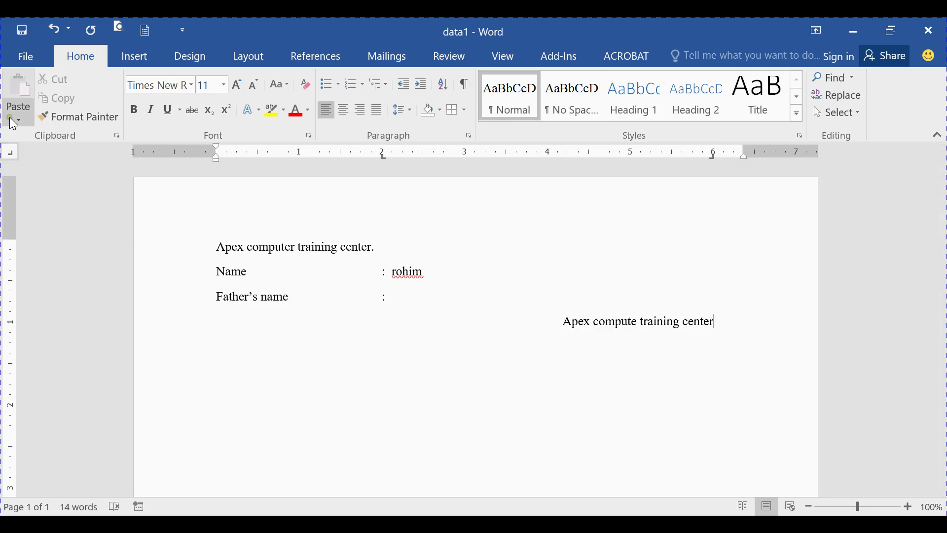
left_click(10, 155)
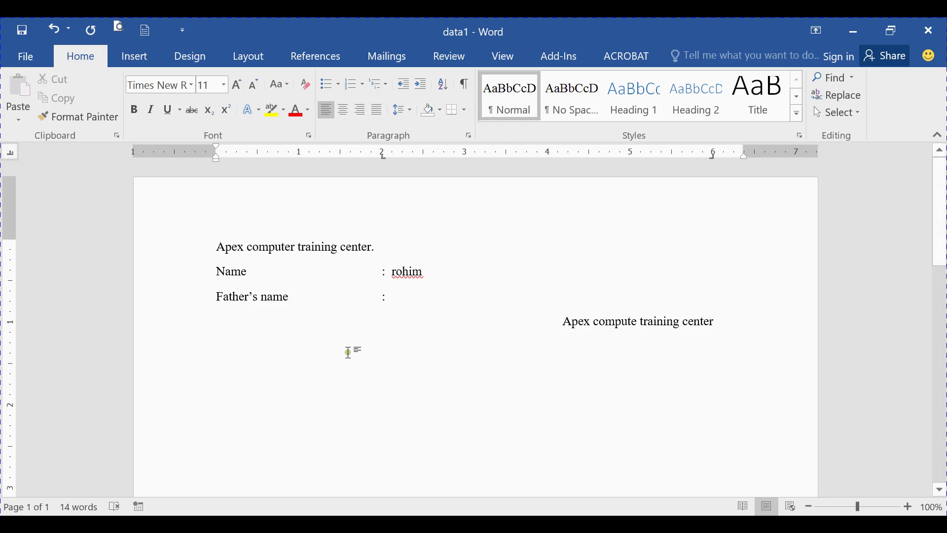
double_click(383, 158)
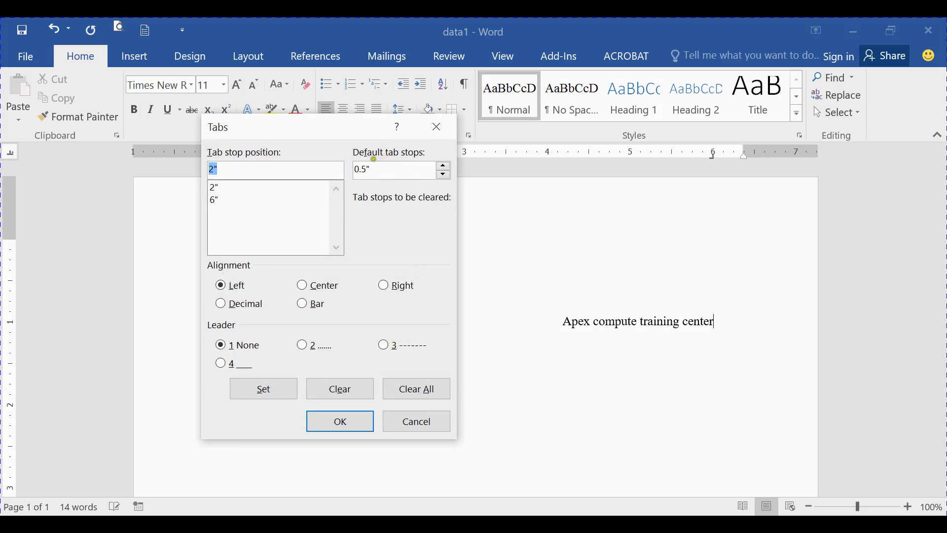
left_click(415, 387)
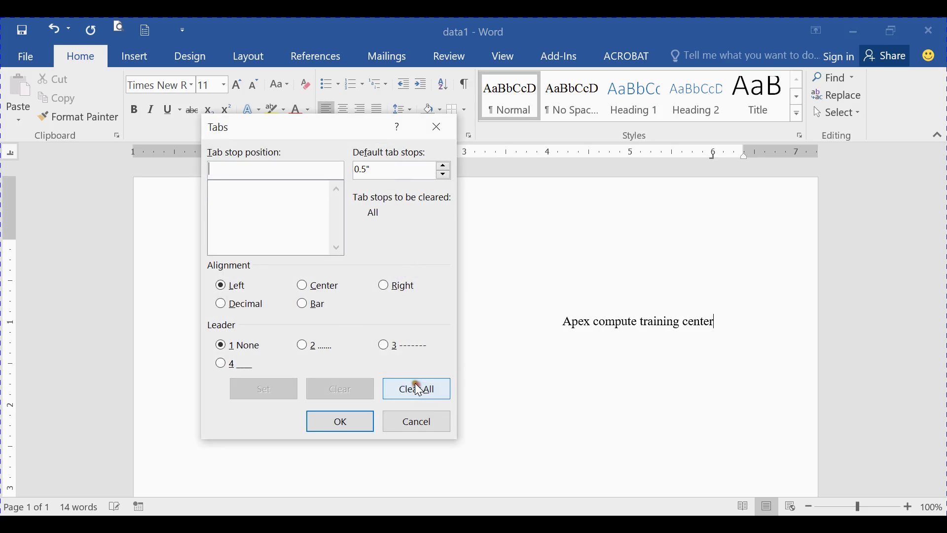
left_click(340, 422)
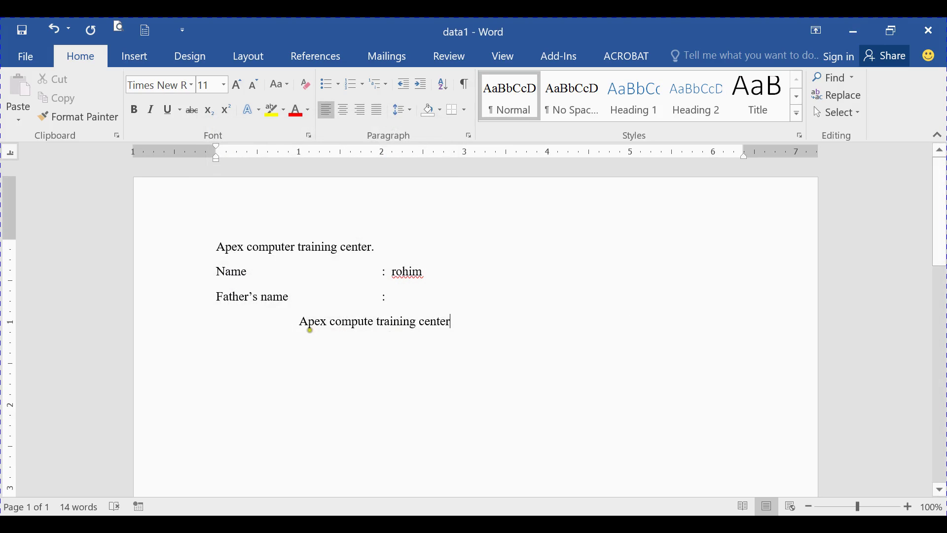
Delete the "Apex compute training center" text and place a decimal tab stop at 3" on that paragraph.
left_click_drag(296, 322, 505, 321)
key("Delete")
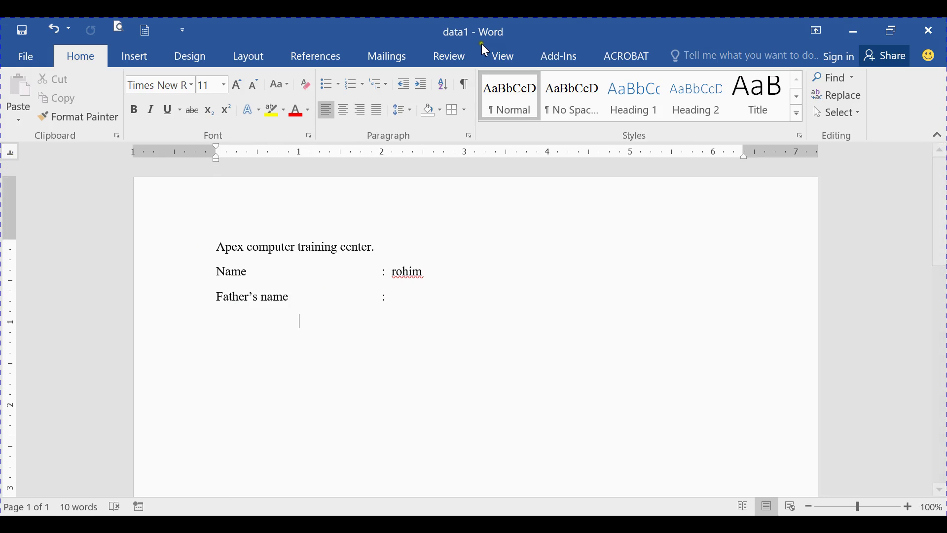
left_click(466, 154)
Enter 5455.4545 and 645454.656565 on separate lines, aligned by their decimal points at the 3" tab stop.
key("Tab")
key("Tab")
type("5455.")
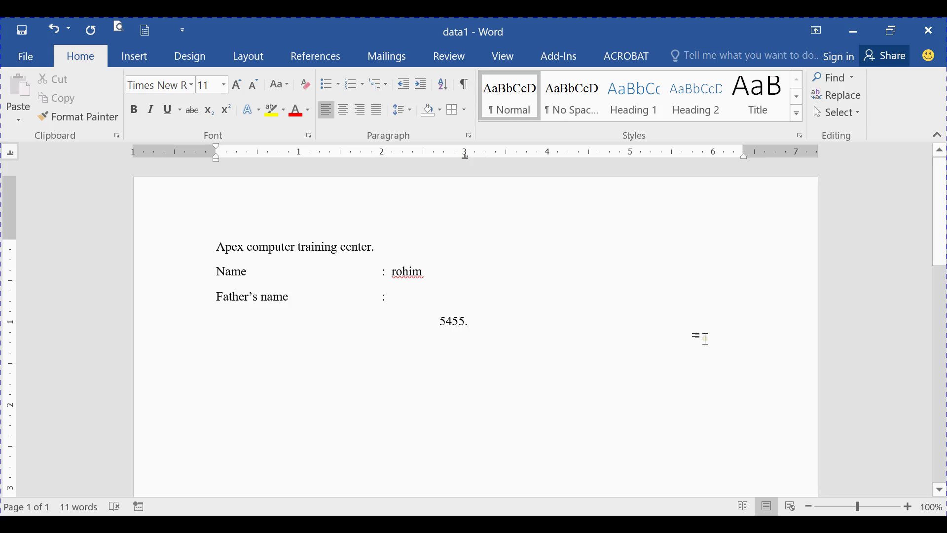
type("4545")
key("Return")
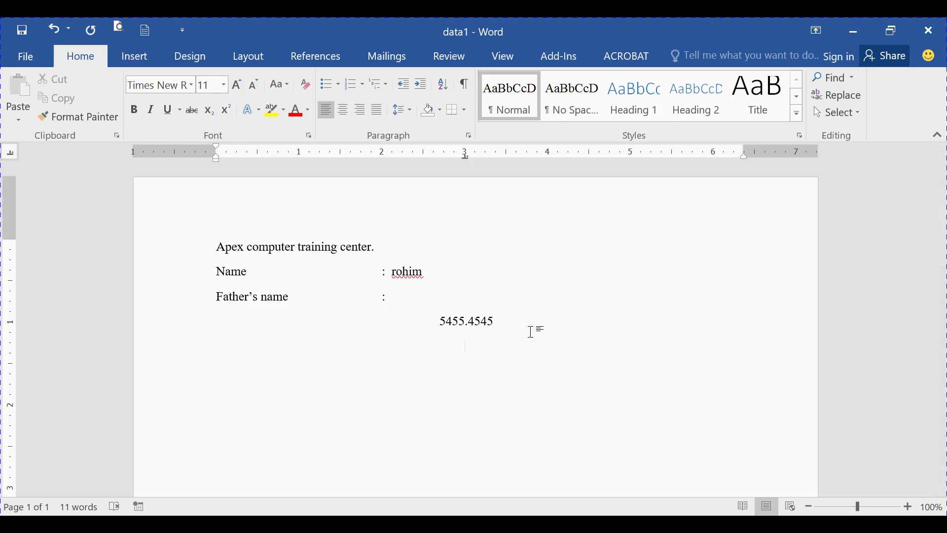
type("645454.656565")
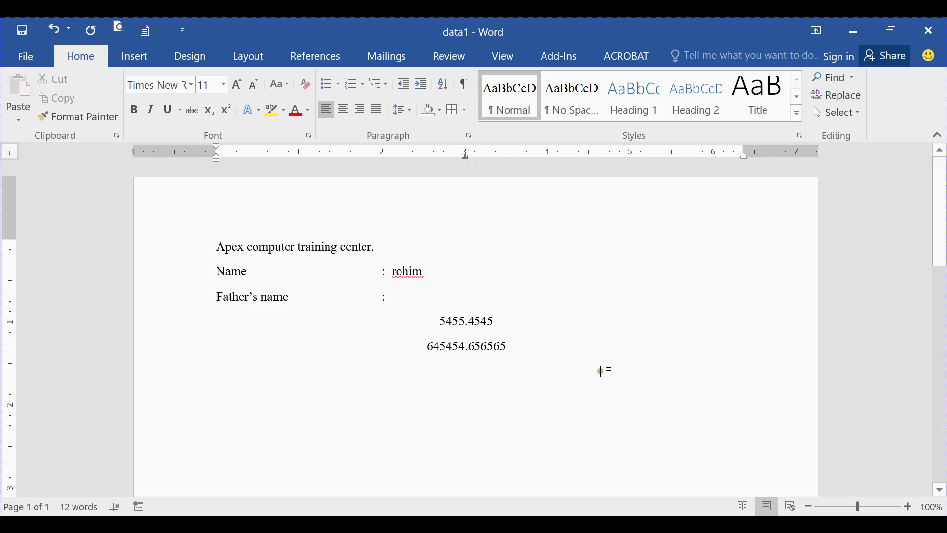
Clear all tab stops from the 645454.656565 paragraph.
left_click(633, 156)
left_click_drag(632, 156, 416, 324)
left_click(464, 159)
double_click(464, 158)
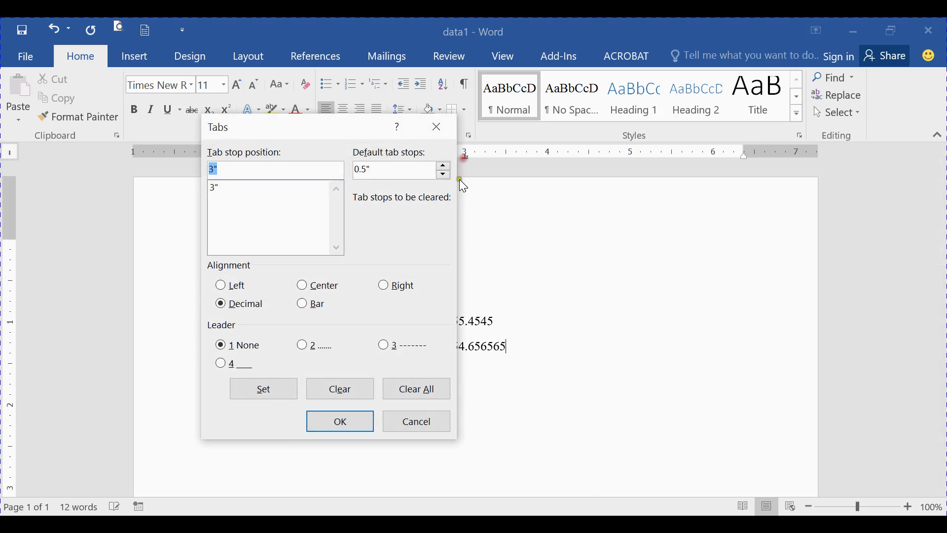
left_click(414, 391)
left_click(339, 422)
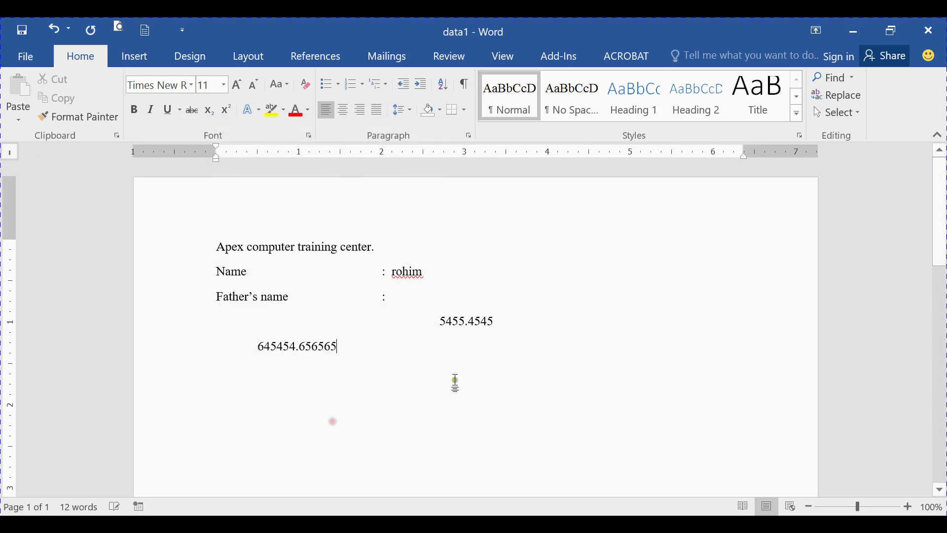
Delete the two decimal number lines below "Father's name".
left_click(440, 314)
left_click_drag(440, 314, 562, 372)
key("Delete")
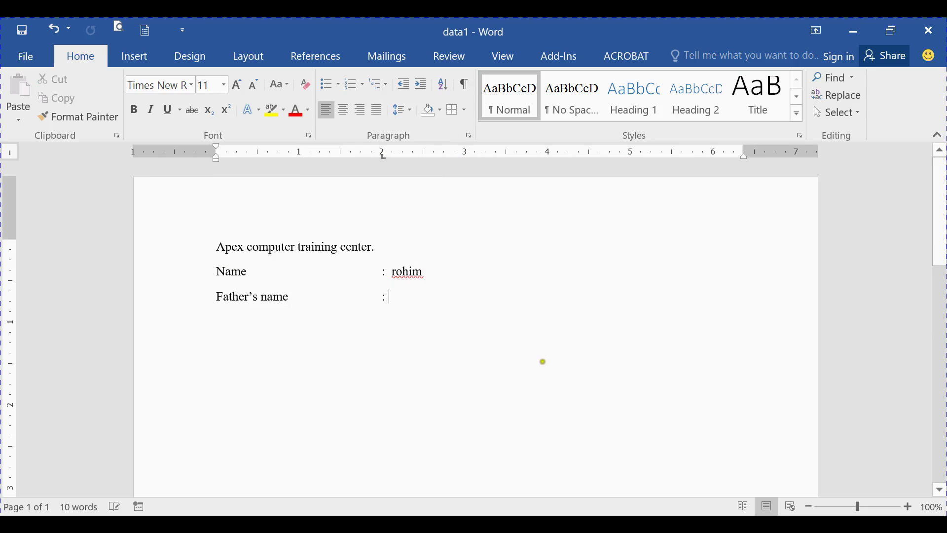
Start a new paragraph below "Father's name" and clear all of its tab stops.
key("Return")
double_click(383, 159)
left_click(413, 390)
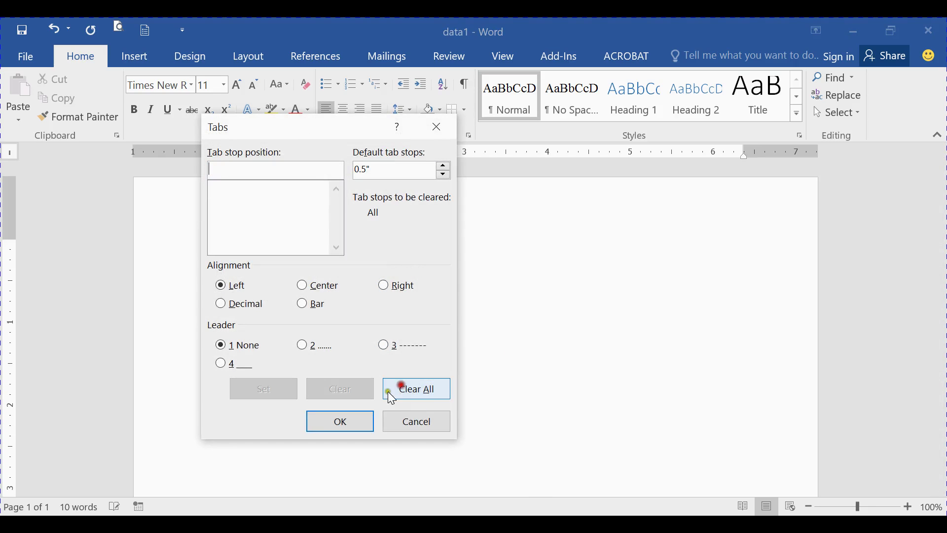
left_click(351, 421)
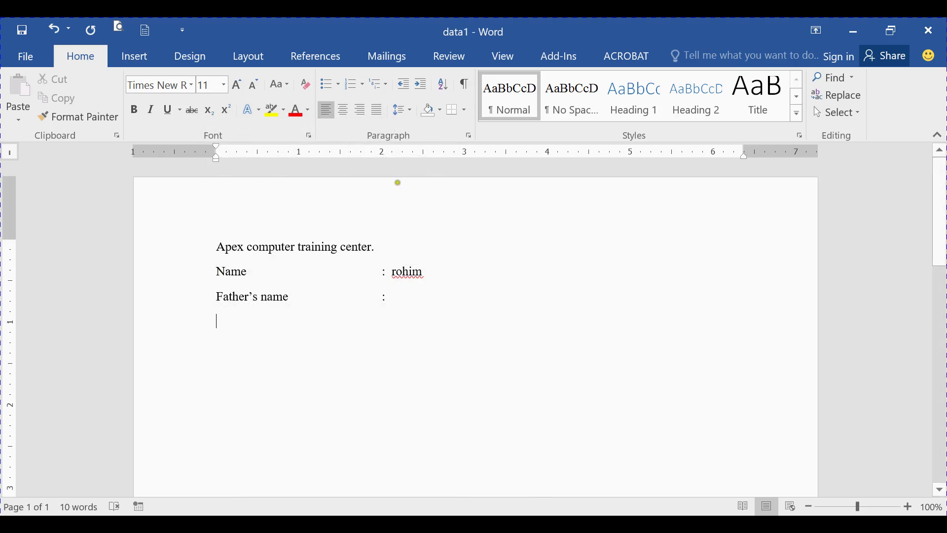
Place a bar tab stop at 2" on the empty paragraph and write "jkljkjkljk" as its sample text.
left_click(381, 153)
key("Tab")
type("jkljkjkljk")
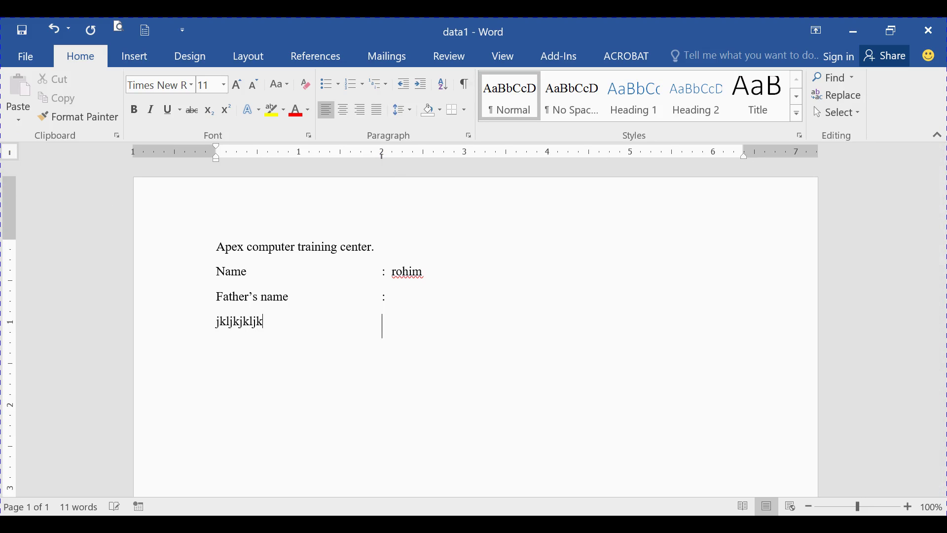
Add three more sample lines, "jkljkljkl", "jkjlkjl" and "kkljlkj", beside the bar tab, ending with an empty paragraph.
key("Return")
type("jkljkljkl")
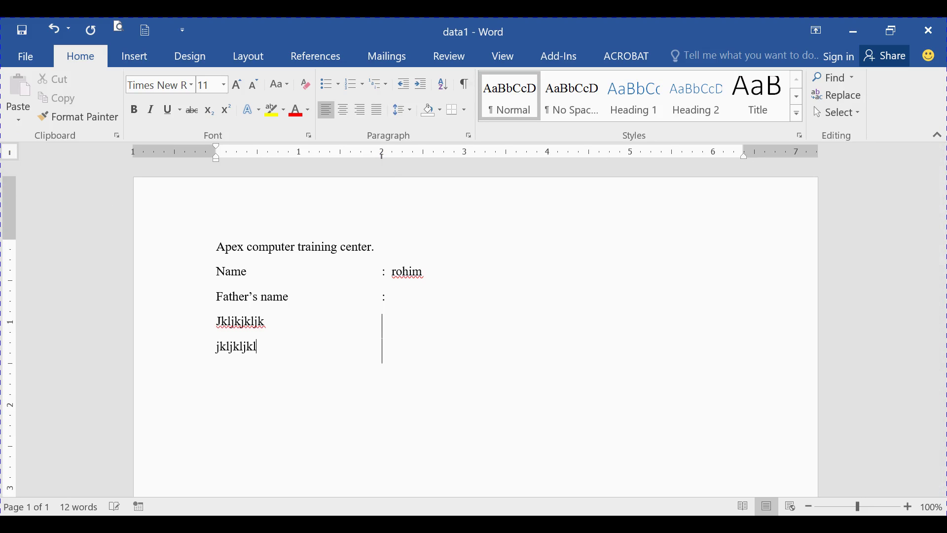
key("Return")
type("jkjlkjl")
key("Return")
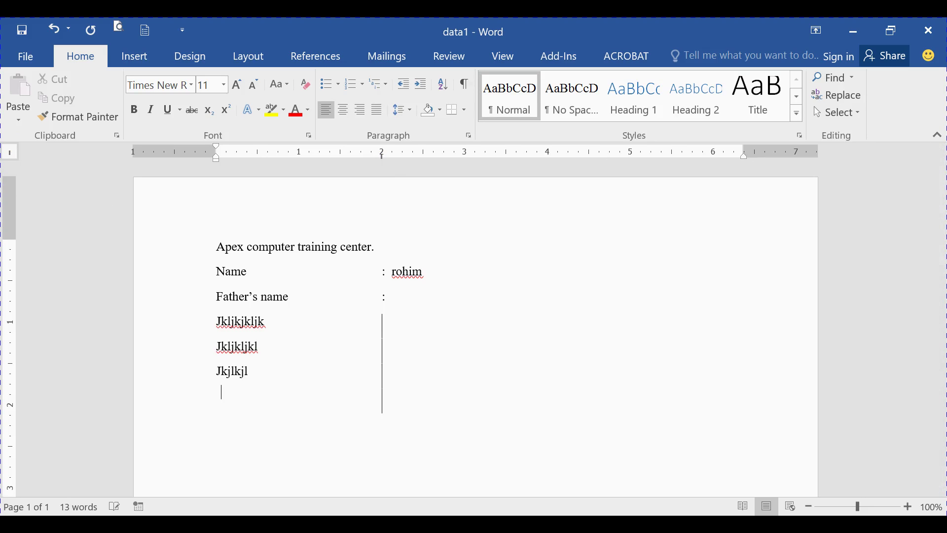
type("kkljlkj")
key("Return")
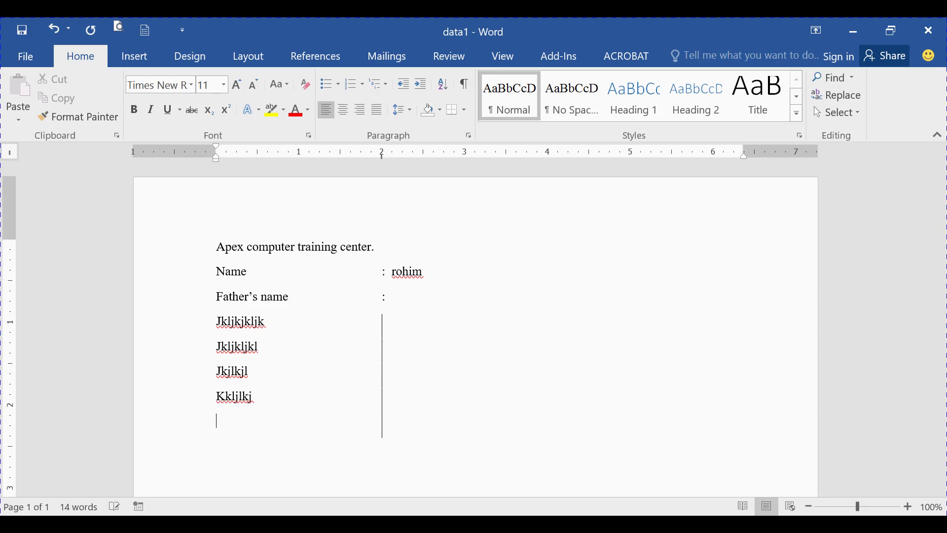
Add "f" to the first sample line, write "dsafdsfasdf" at about 2.4" on the same line, and start a new paragraph.
left_click(412, 324)
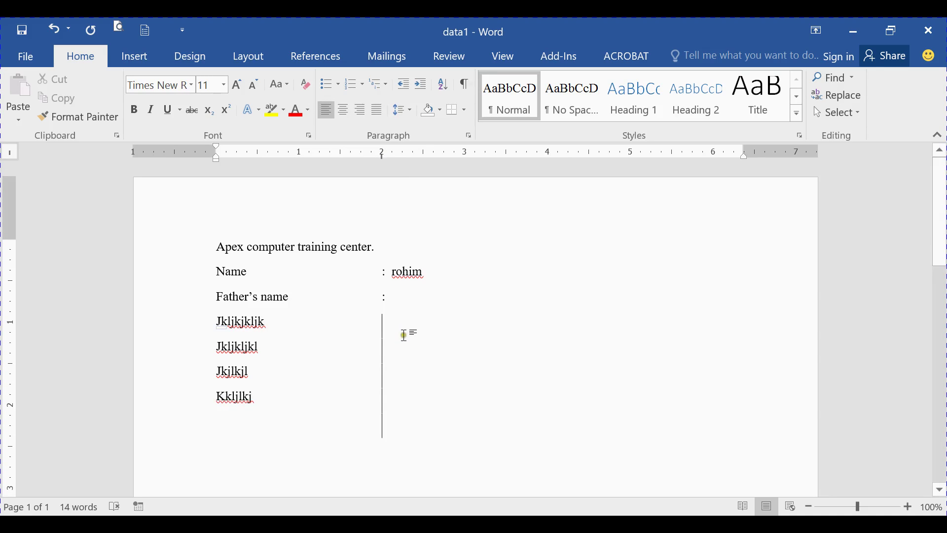
type("f")
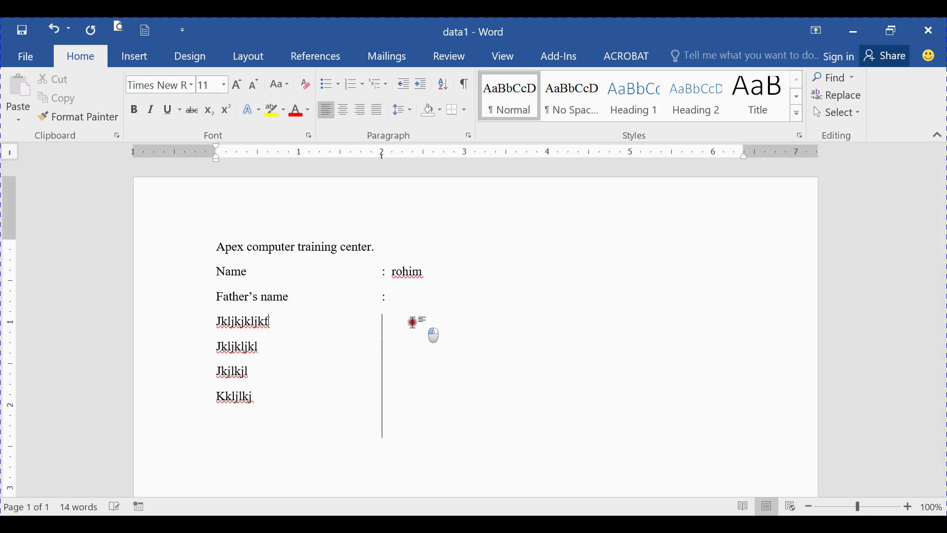
double_click(414, 322)
double_click(413, 321)
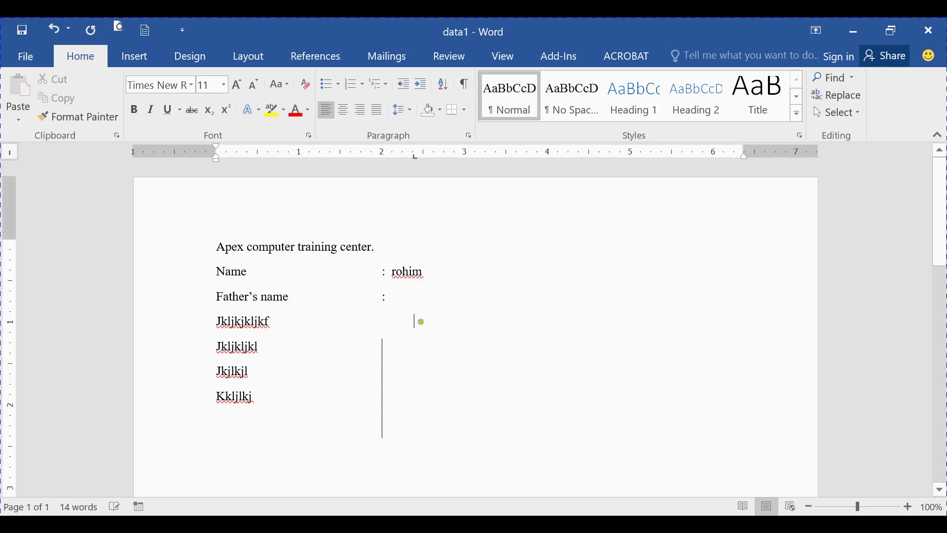
type("dsafdsfasdf")
key("Return")
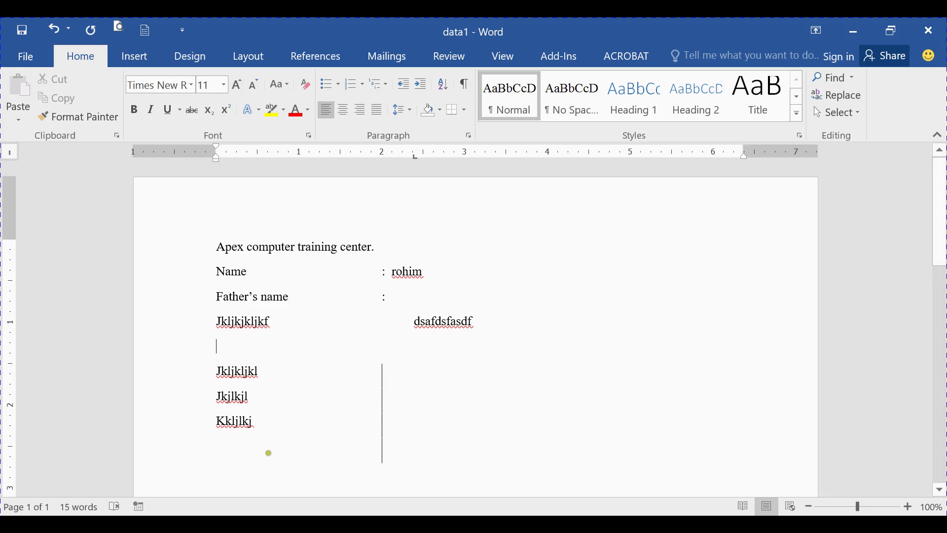
Clear all tab stops on the "Kkljlkj" line and delete the three sample lines beside the bar tab.
left_click(270, 423)
scroll(378, 197, "down", 5)
scroll(378, 198, "up", 5)
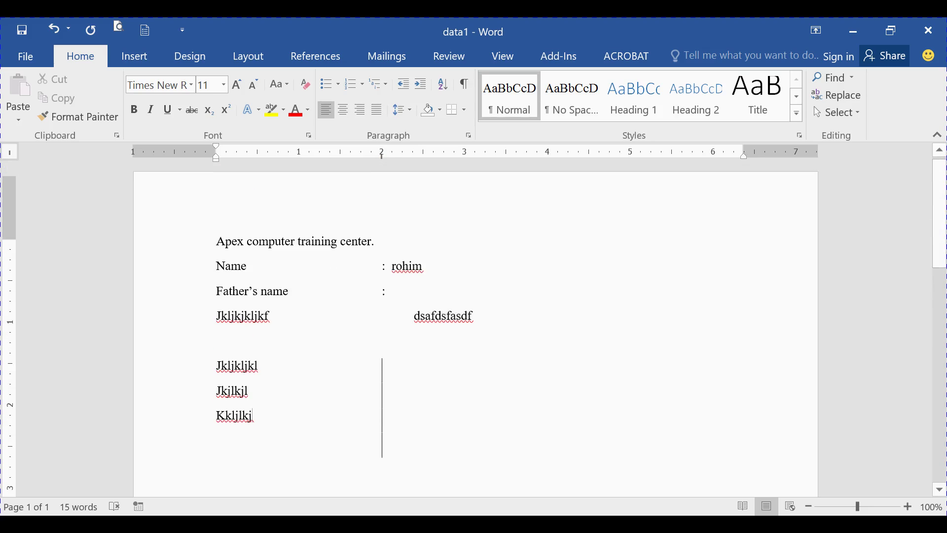
double_click(381, 158)
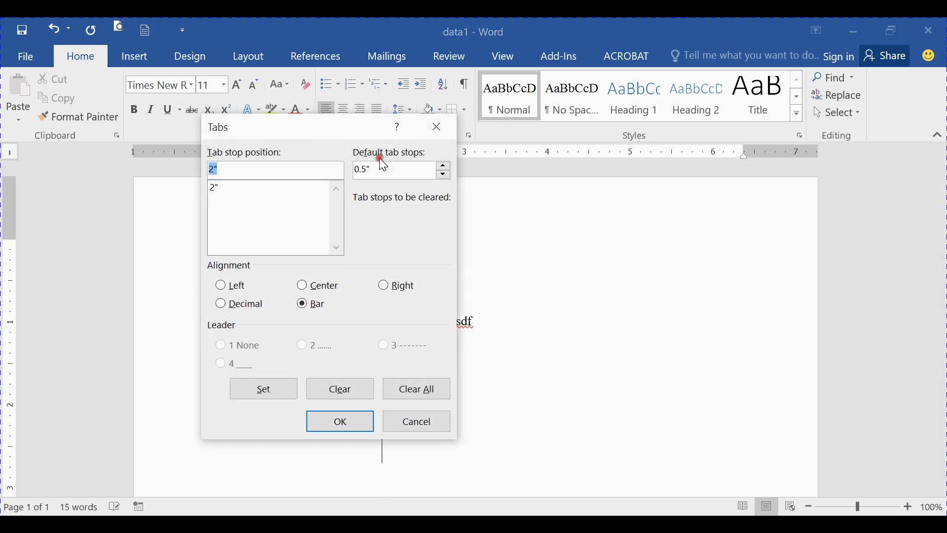
left_click(411, 384)
left_click(359, 419)
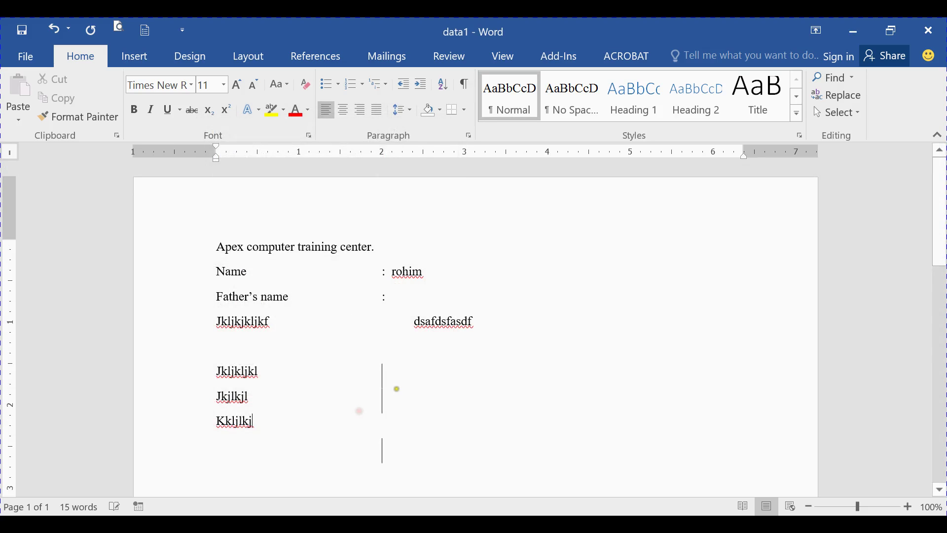
left_click_drag(217, 363, 448, 464)
key("Delete")
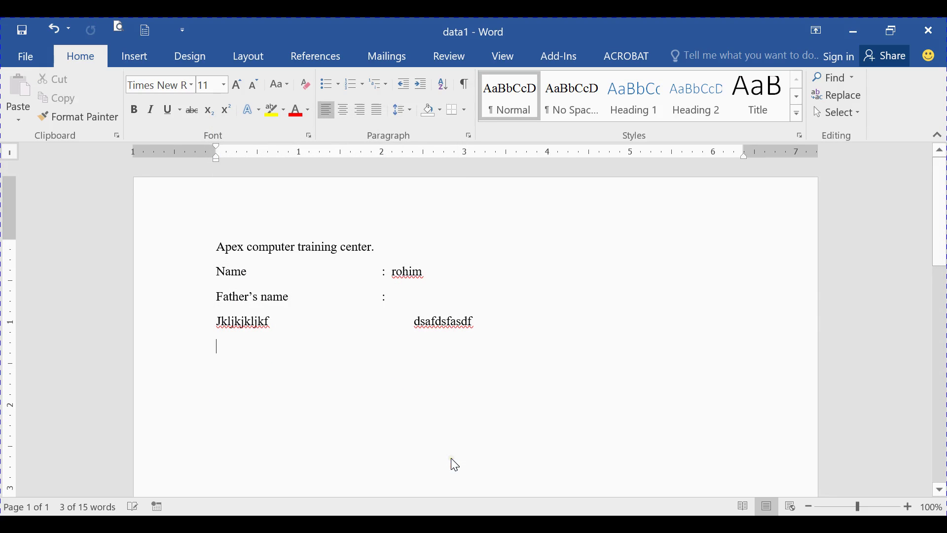
Try several First Line Indent positions on the ruler for the empty paragraph, ending at 1".
left_click(13, 153)
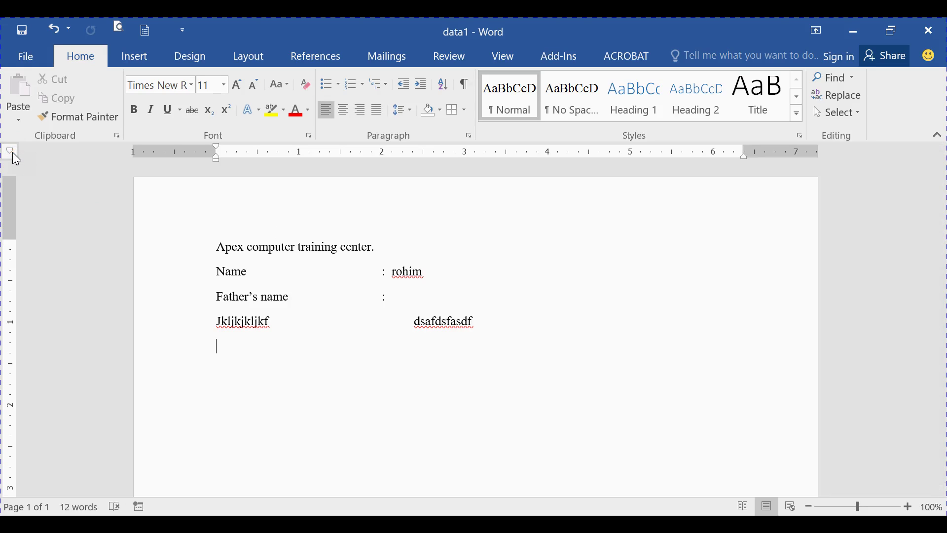
left_click(10, 151)
mouse_move(217, 146)
left_mouse_down()
mouse_move(297, 146)
mouse_move(217, 149)
left_mouse_up()
left_click(320, 151)
left_click(394, 152)
left_click_drag(458, 150, 510, 152)
left_click(548, 153)
left_click(605, 153)
left_click(637, 152)
left_click(452, 152)
left_click(356, 155)
left_click(232, 154)
mouse_move(232, 145)
left_mouse_down()
mouse_move(309, 147)
mouse_move(226, 150)
left_mouse_up()
left_click(252, 153)
left_click(300, 154)
Try several Hanging Indent positions on the ruler for the empty paragraph, ending at about 1.4".
left_click(9, 154)
left_click(9, 151)
left_click(270, 155)
left_click(320, 156)
left_click(420, 156)
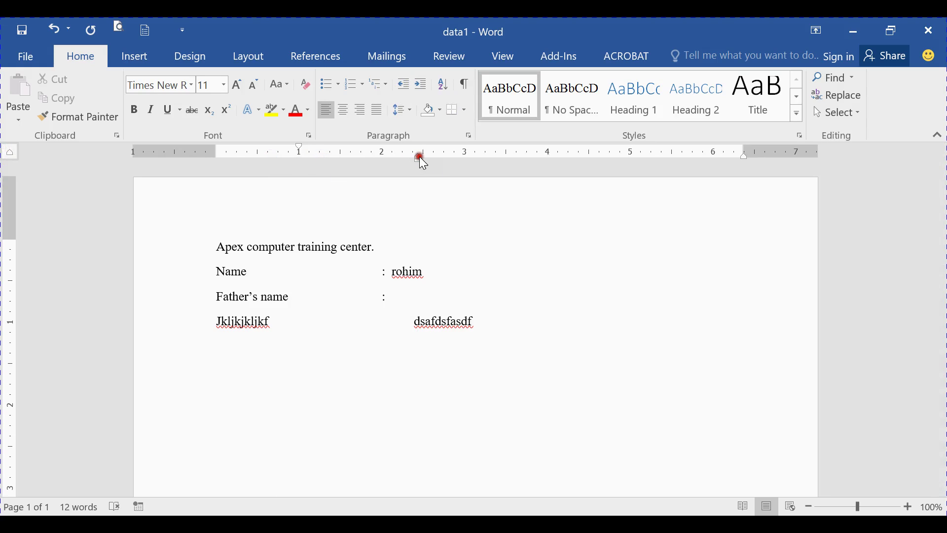
left_click(483, 155)
left_click(536, 157)
left_click(602, 156)
left_click(475, 155)
left_click(416, 155)
left_click(353, 159)
Examine the tab alignment and leader options for the "Apex computer training center." line and close the settings without changes.
key("Up")
key("Up")
key("Up")
key("Up")
left_click(469, 136)
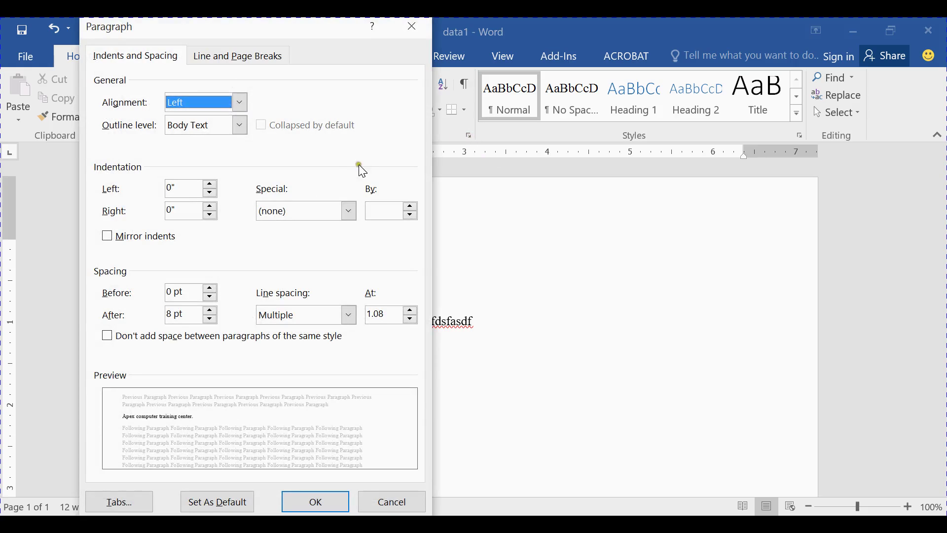
left_click(121, 502)
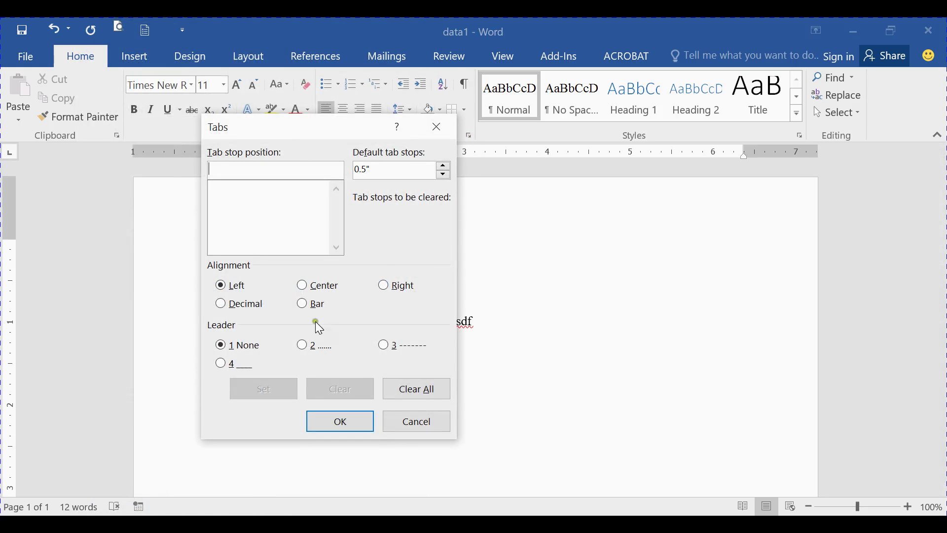
left_click(442, 127)
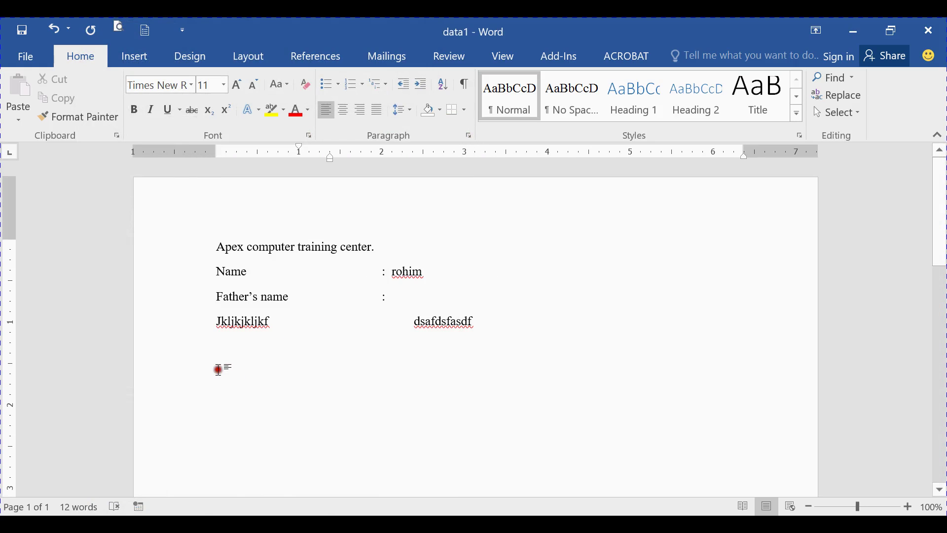
Place a left tab stop at 5.5" on a new line below and start a numbered list with "Apex computer".
left_click(218, 370)
type("1.")
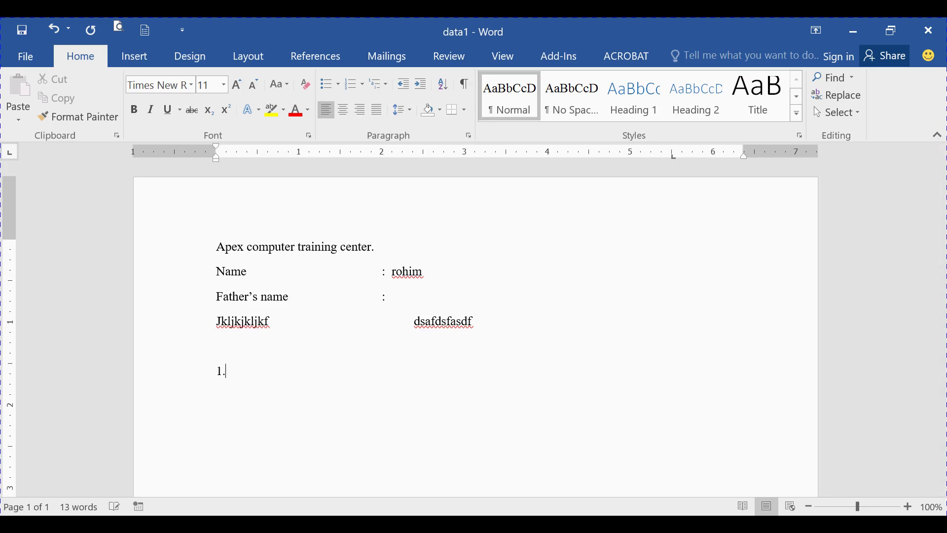
type(" apex")
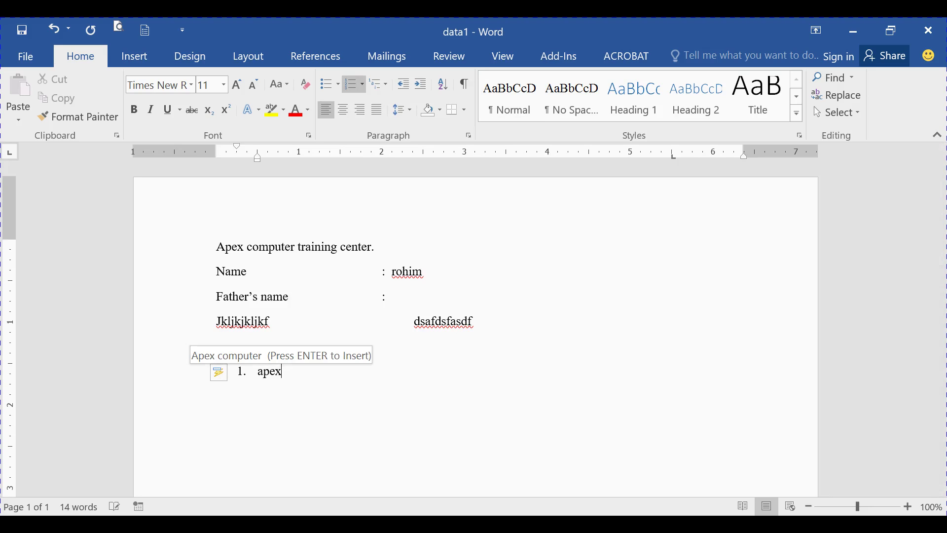
type(" omp")
key("BackSpace")
key("BackSpace")
key("BackSpace")
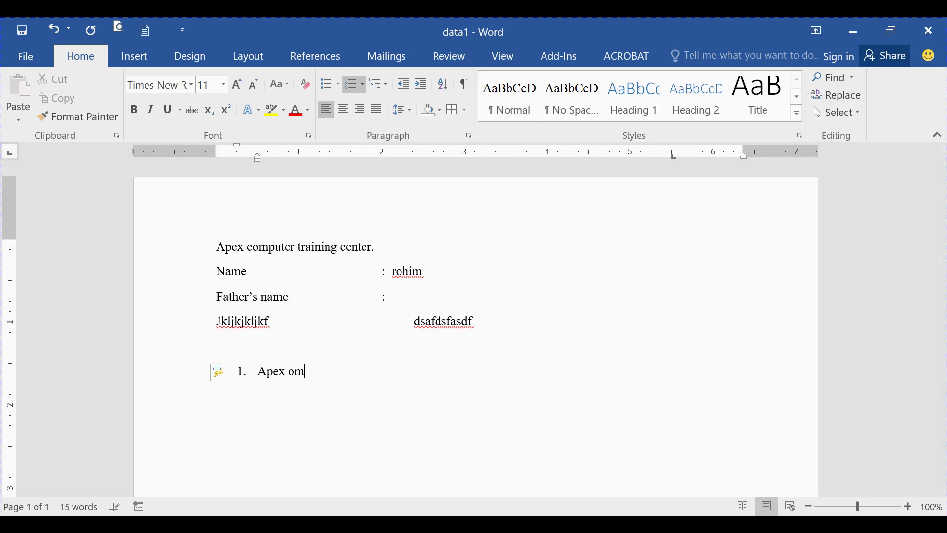
type("computer")
Set the leader of the 5.5" tab stop on the "Apex computer" item to the dotted style 2.
double_click(672, 155)
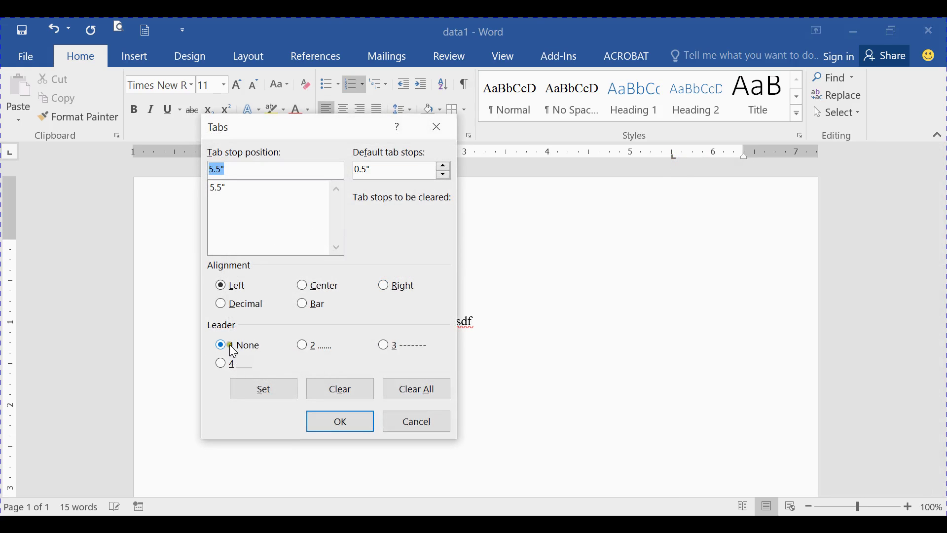
left_click(305, 349)
left_click(384, 345)
left_click(302, 347)
left_click(355, 421)
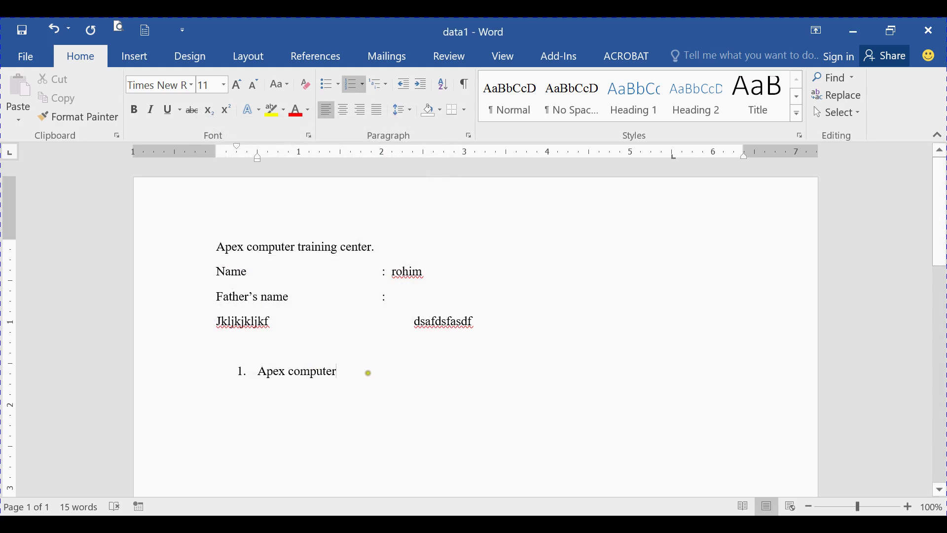
Enter 52 at the first item's tab stop and add a second item "Training center" with 53, ending with an empty third item.
key("Tab")
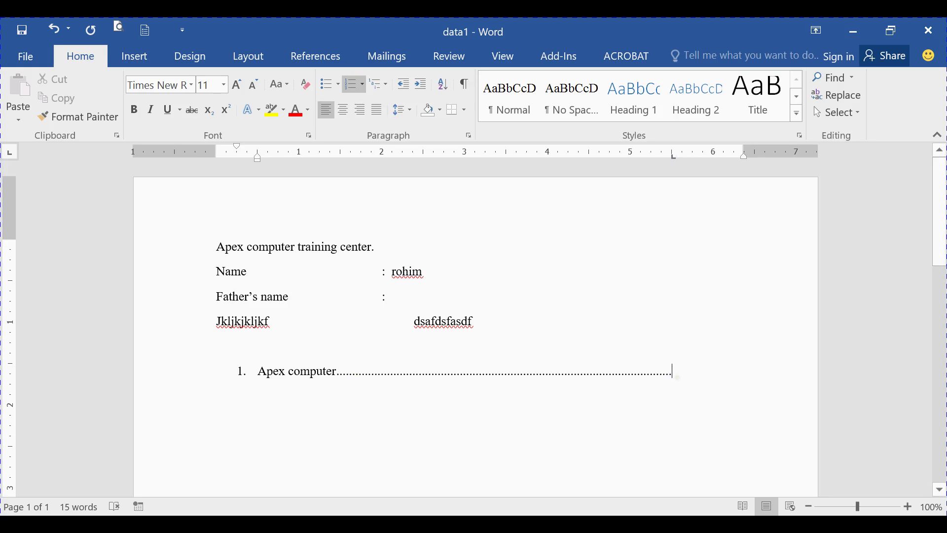
type("52")
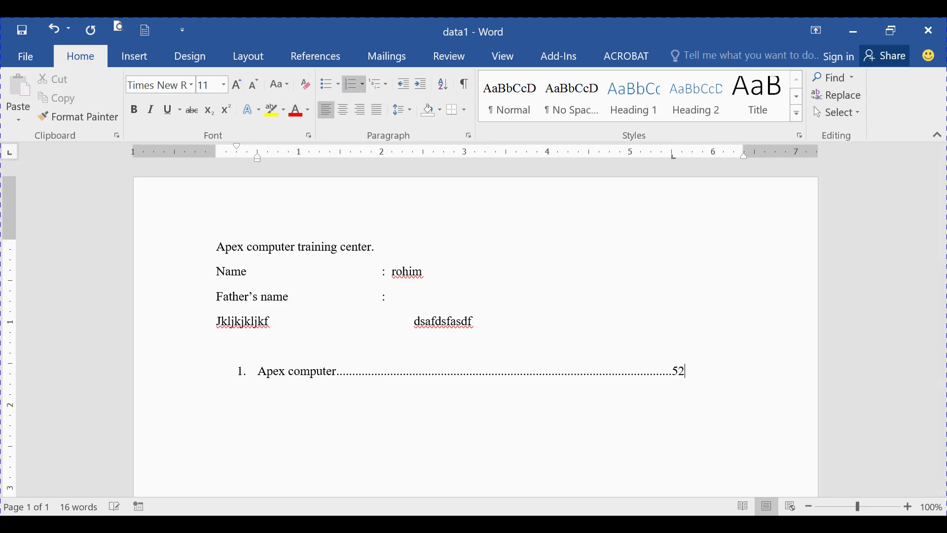
key("Return")
type("trainig center")
key("Tab")
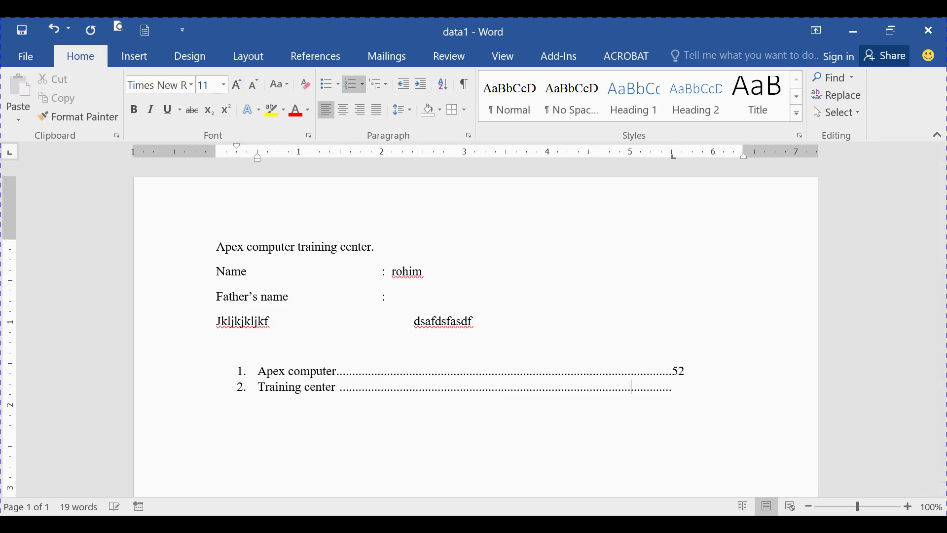
type("53")
key("Return")
Examine the leader options in the Tabs settings for the empty third list item, then return to the document without changes.
left_click(468, 136)
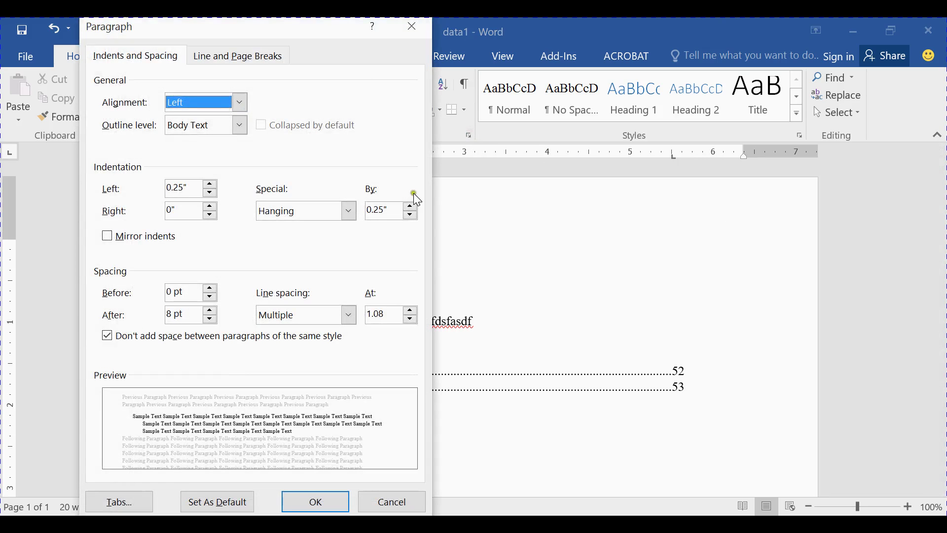
left_click(116, 501)
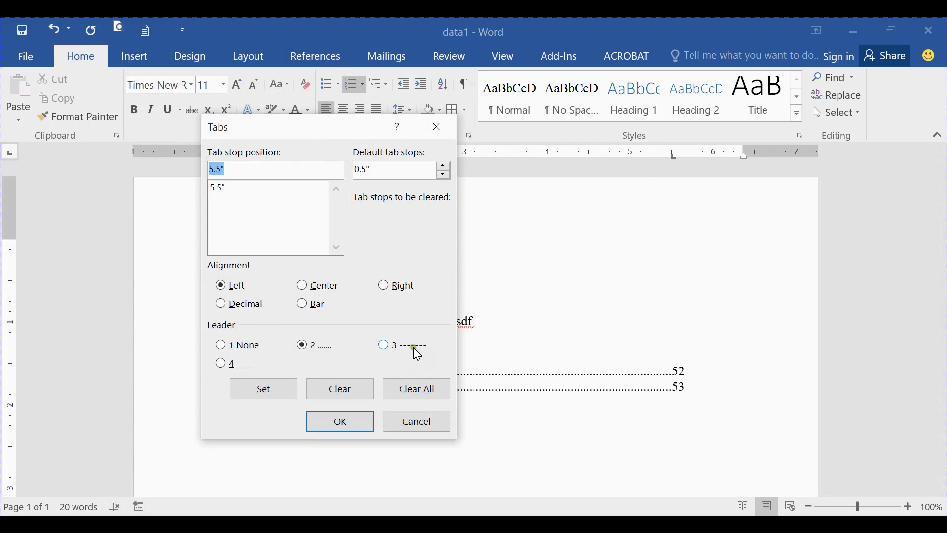
left_click(409, 427)
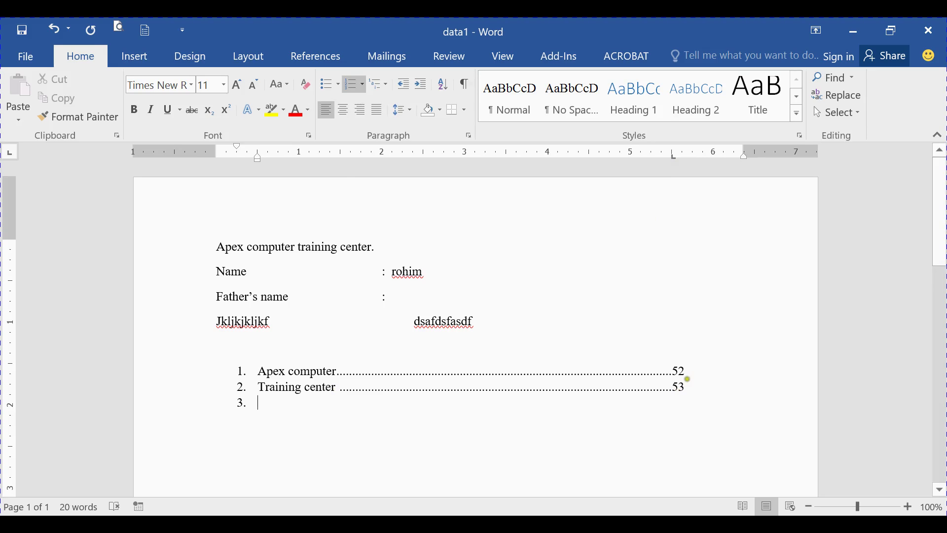
left_click(469, 135)
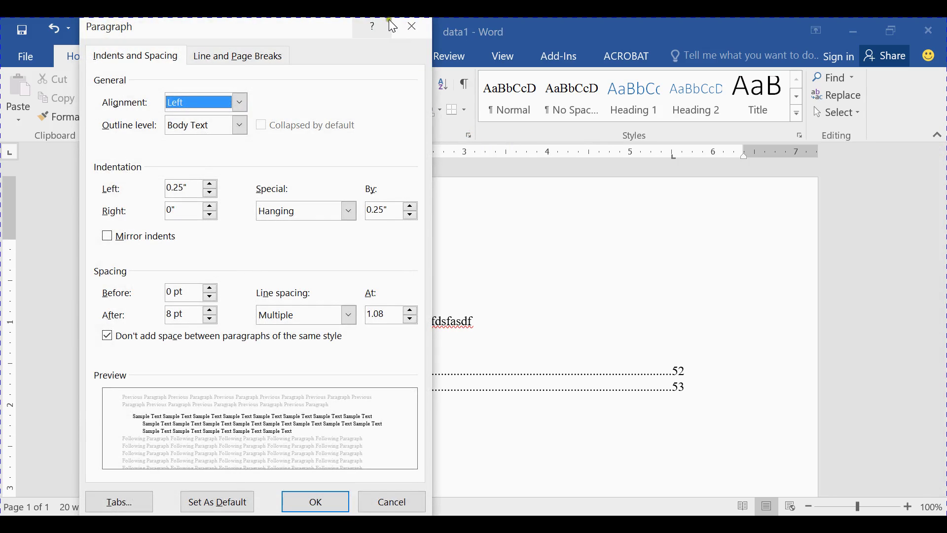
left_click(413, 29)
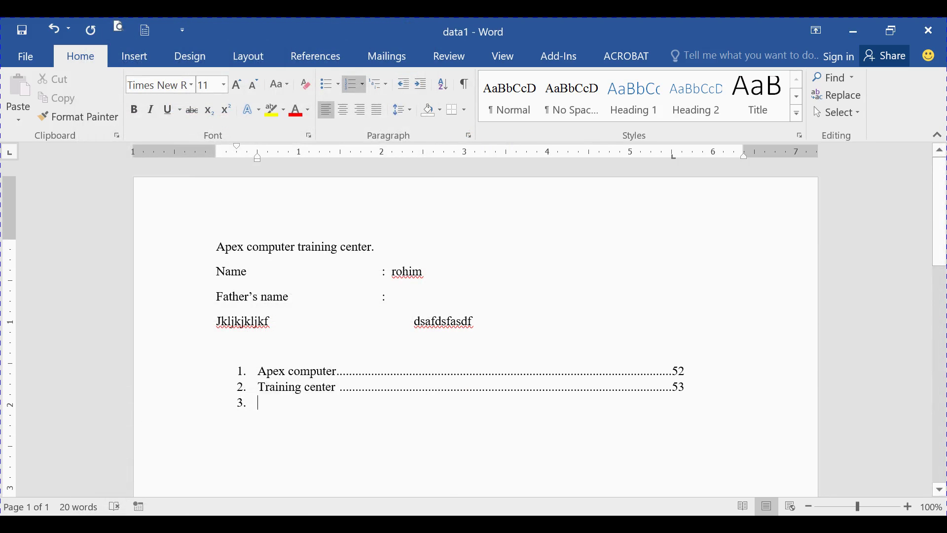